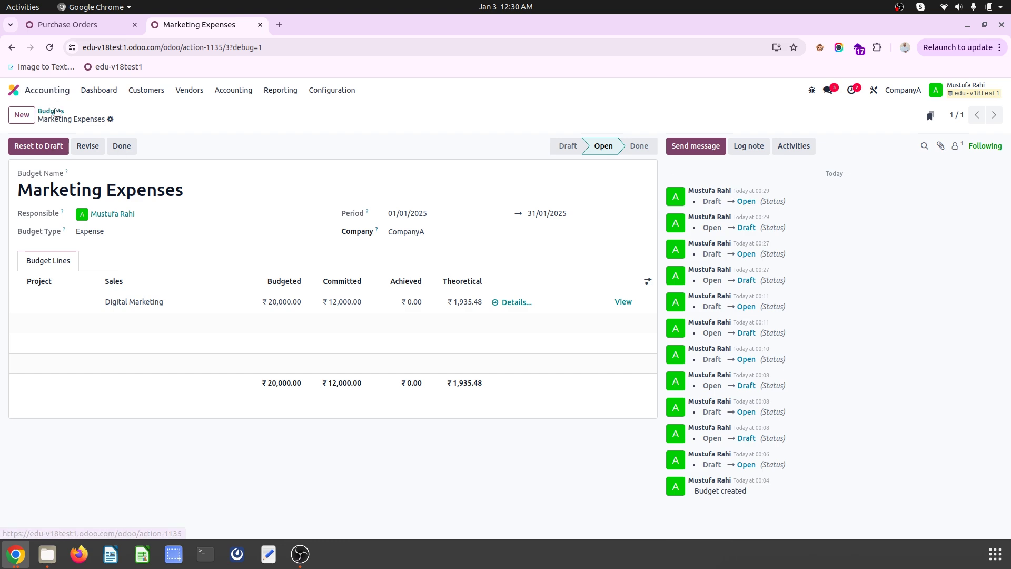
Review the Marketing Expenses budget's Digital Marketing line: ₹20,000 budgeted, ₹12,000 committed.
triple_click(64, 195)
left_click(179, 230)
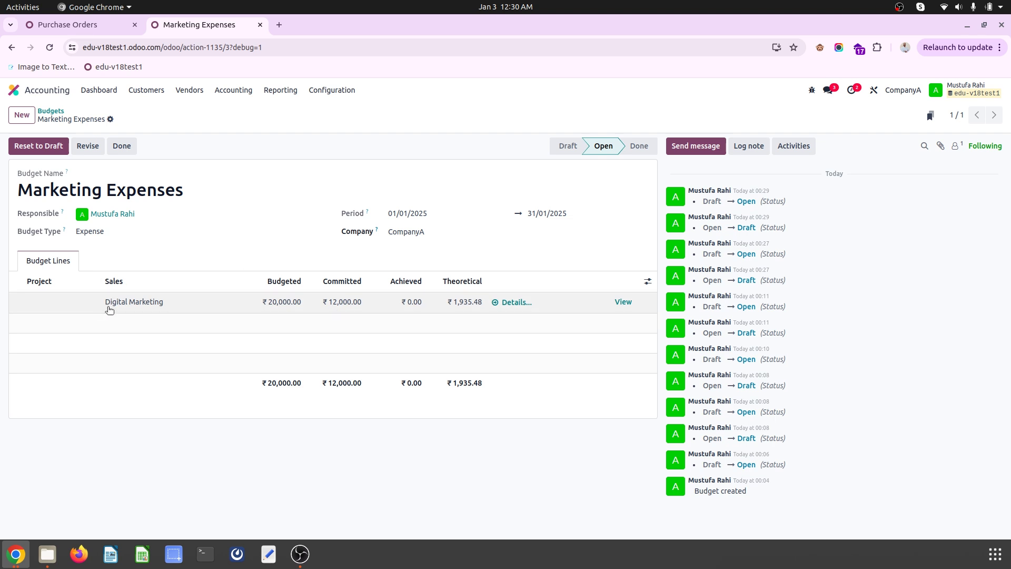
mouse_move(148, 284)
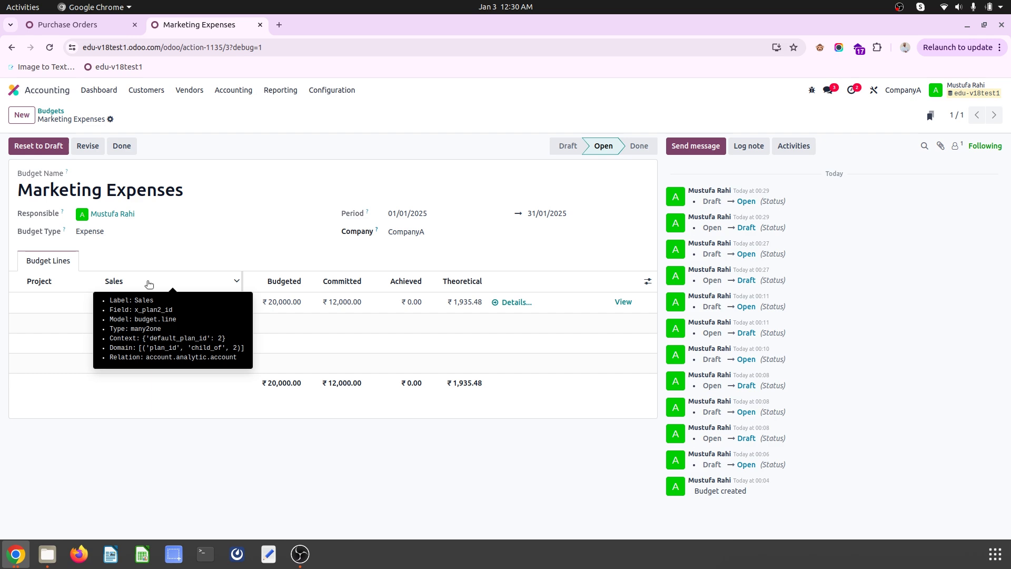
Browse orders P00007, P00012 (₹11,000) and P00013 (₹1,000), then return to Marketing Expenses.
left_click(107, 26)
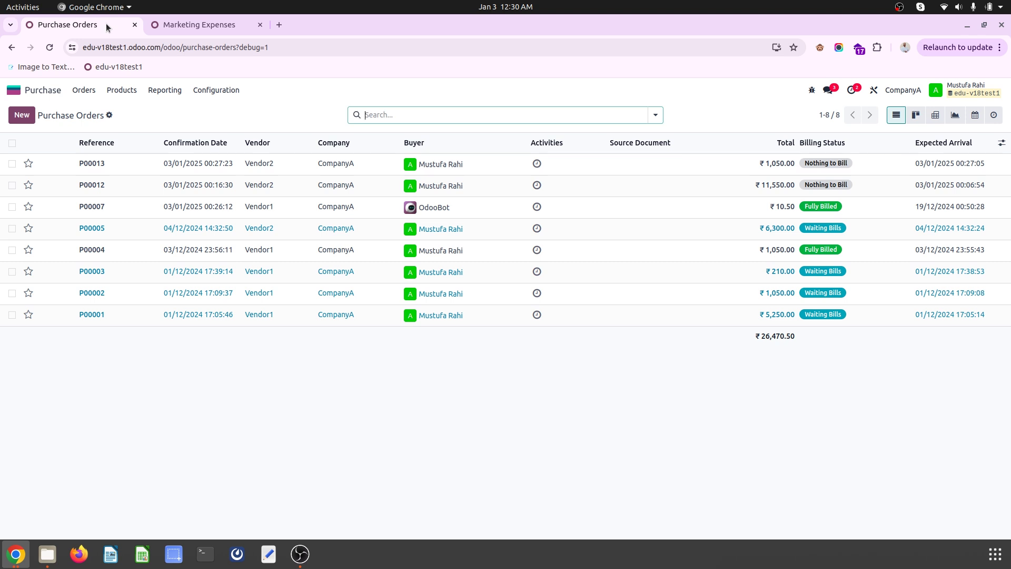
left_click(322, 211)
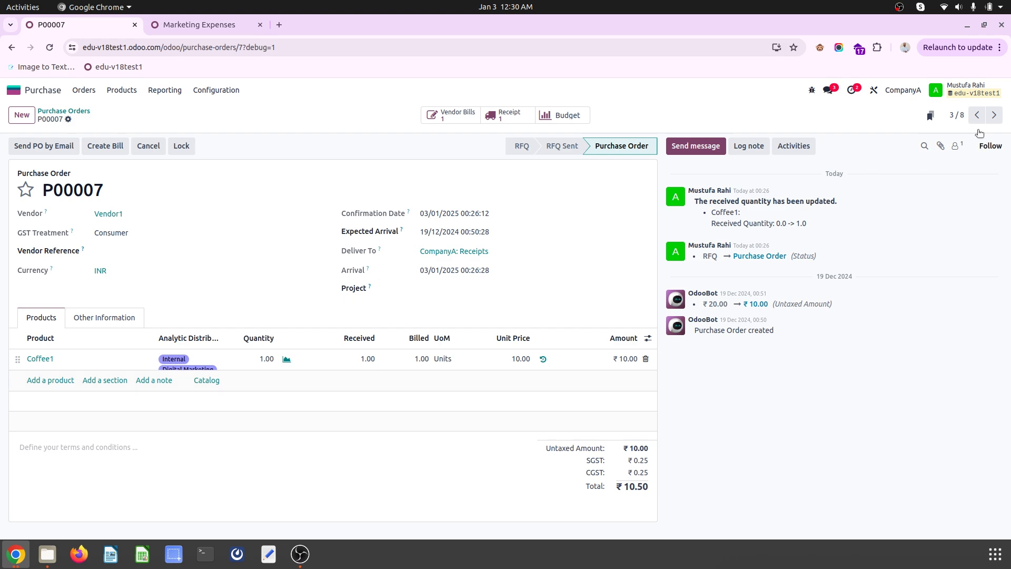
left_click(993, 115)
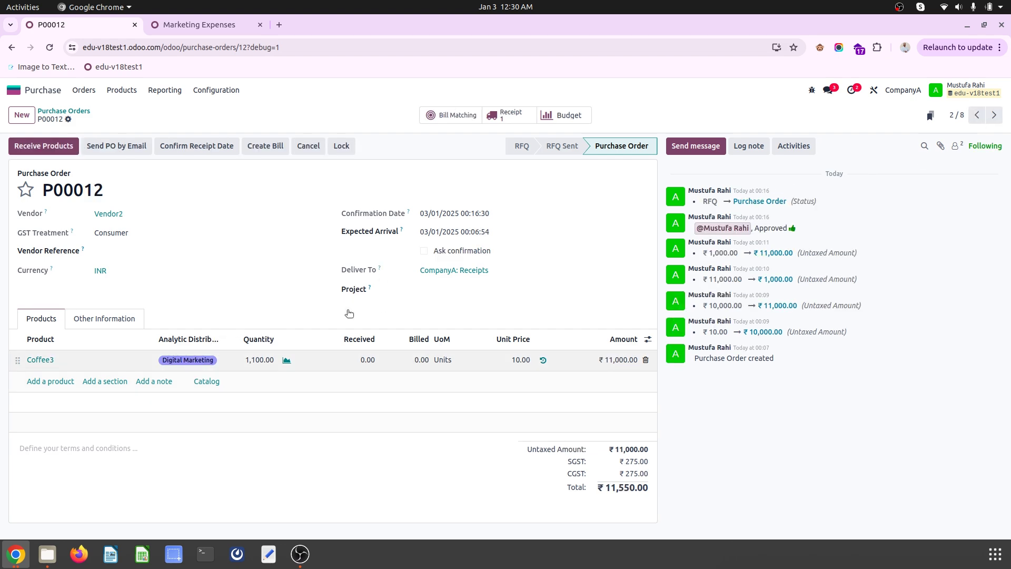
left_click(973, 113)
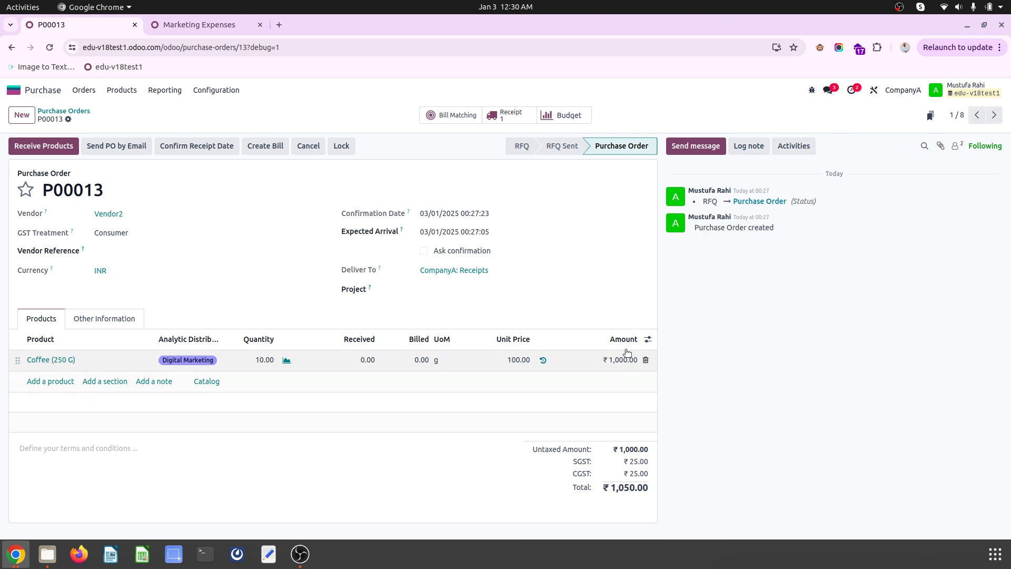
left_click(994, 115)
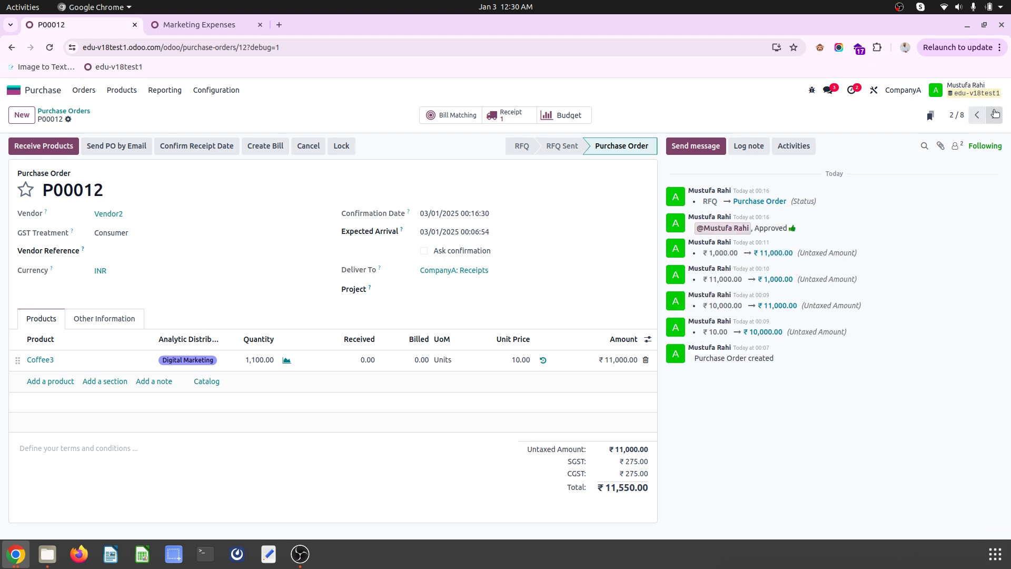
left_click(994, 114)
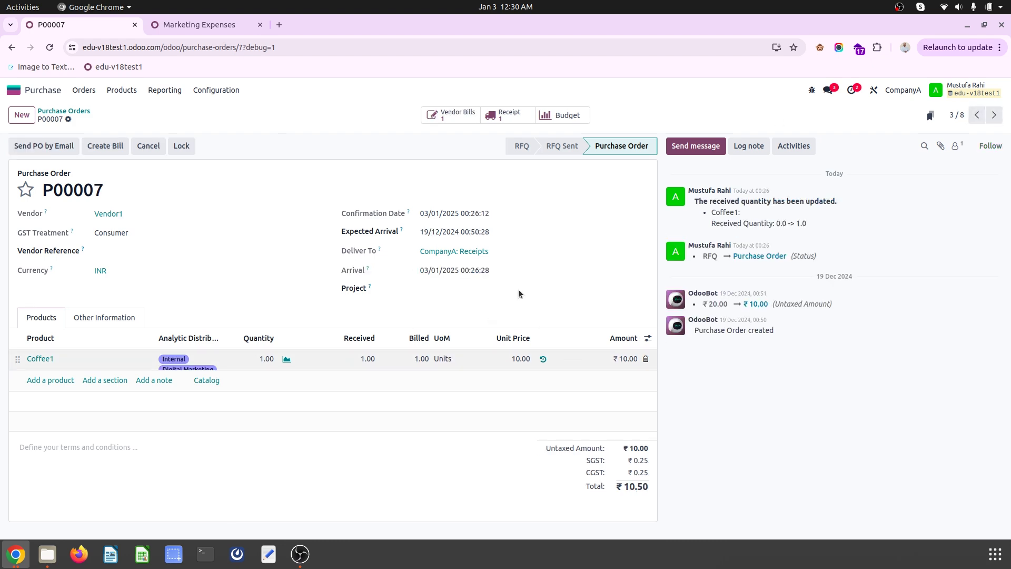
left_click(214, 26)
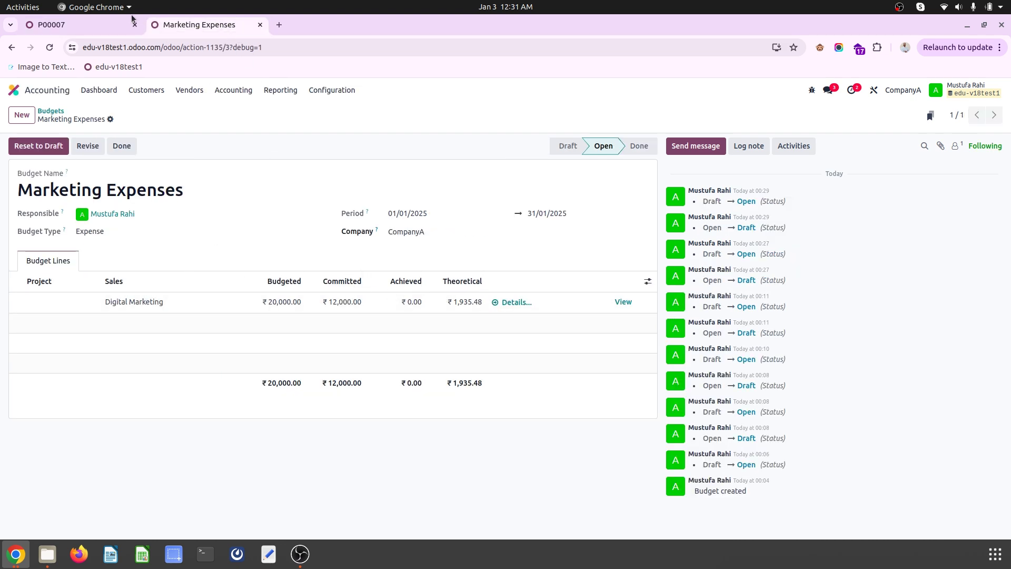
View purchase order P00007's budget report, then start a blank new RFQ.
left_click(97, 27)
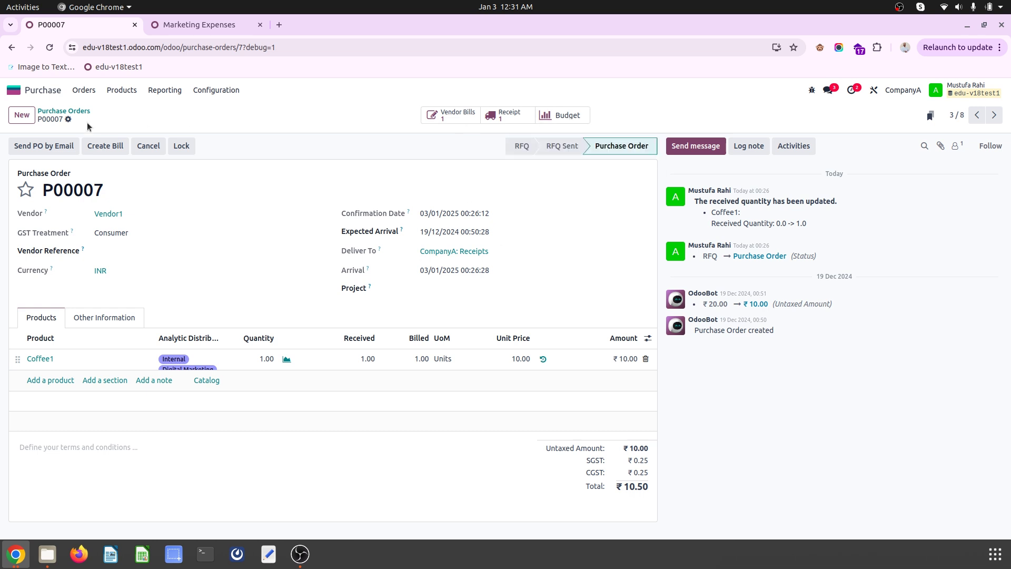
left_click(570, 116)
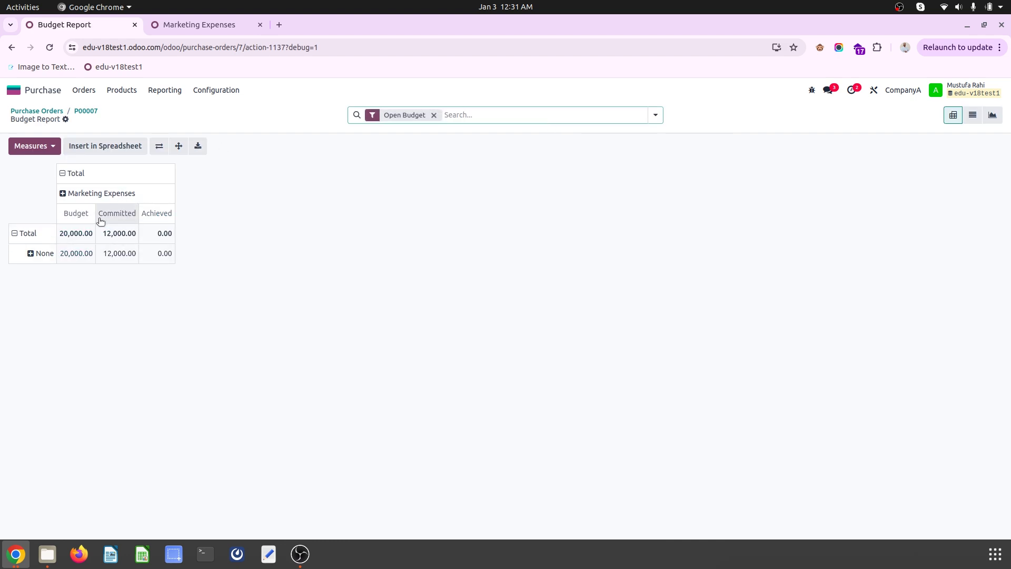
left_click(84, 110)
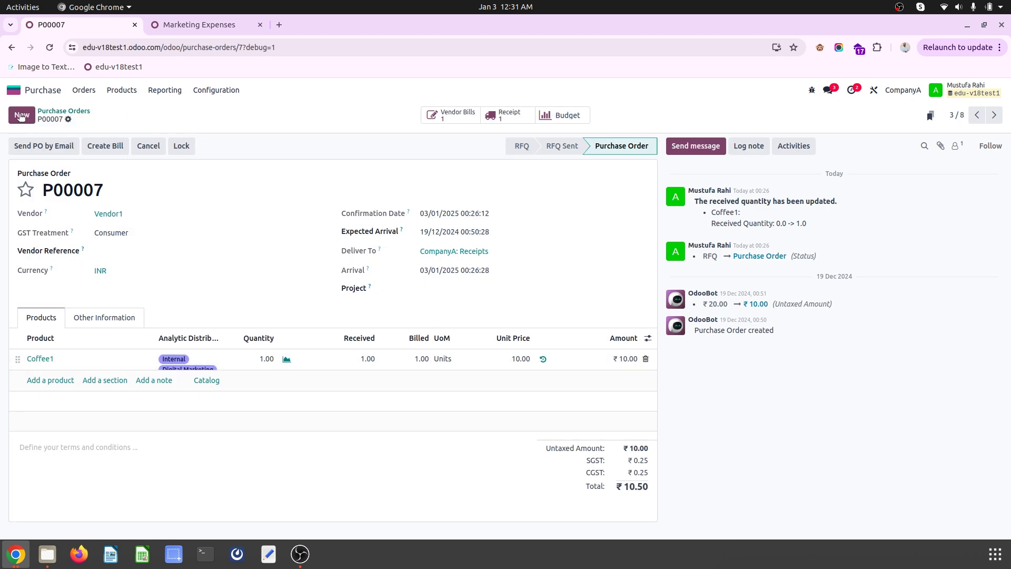
key("alt+c")
Set vendor Vendor2 and add a Coffee (500 G) line charged to Digital Marketing.
left_click(145, 212)
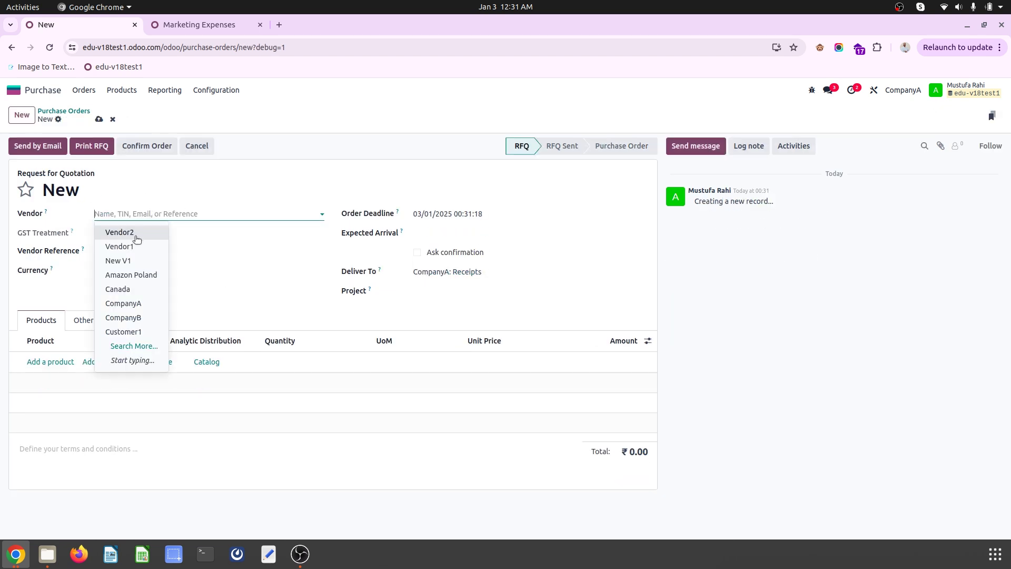
left_click(135, 235)
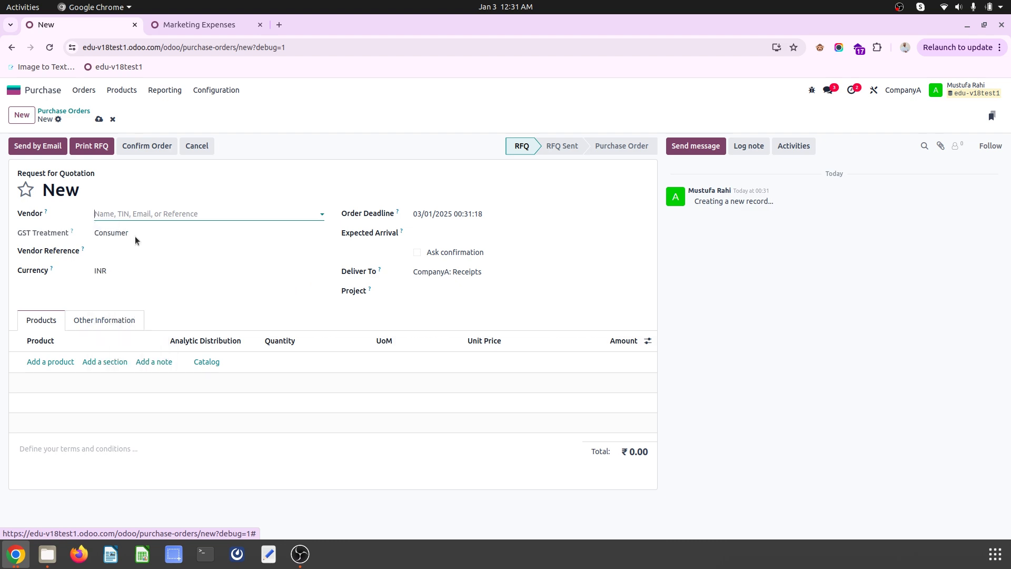
left_click(53, 363)
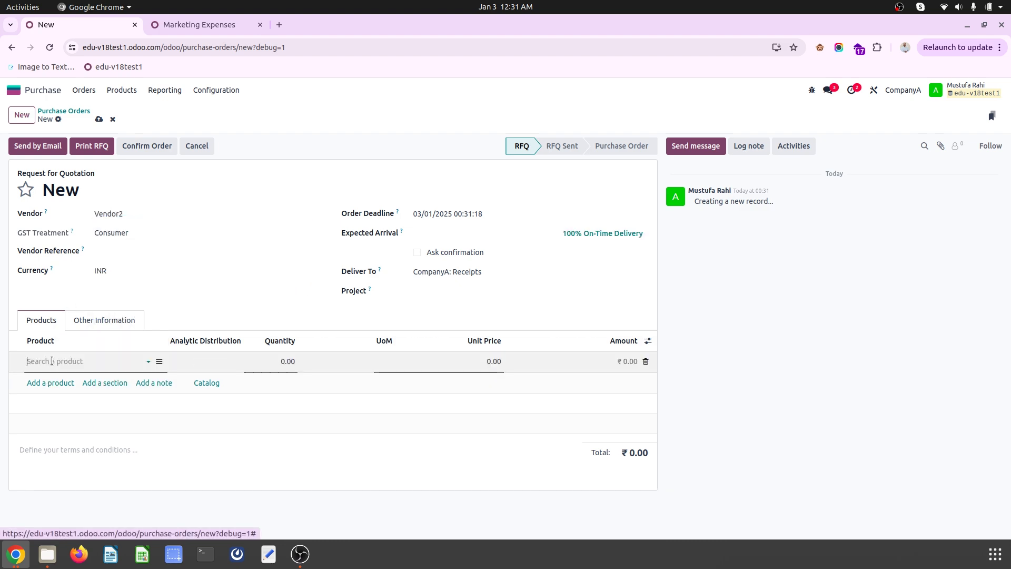
left_click(68, 404)
left_click(210, 364)
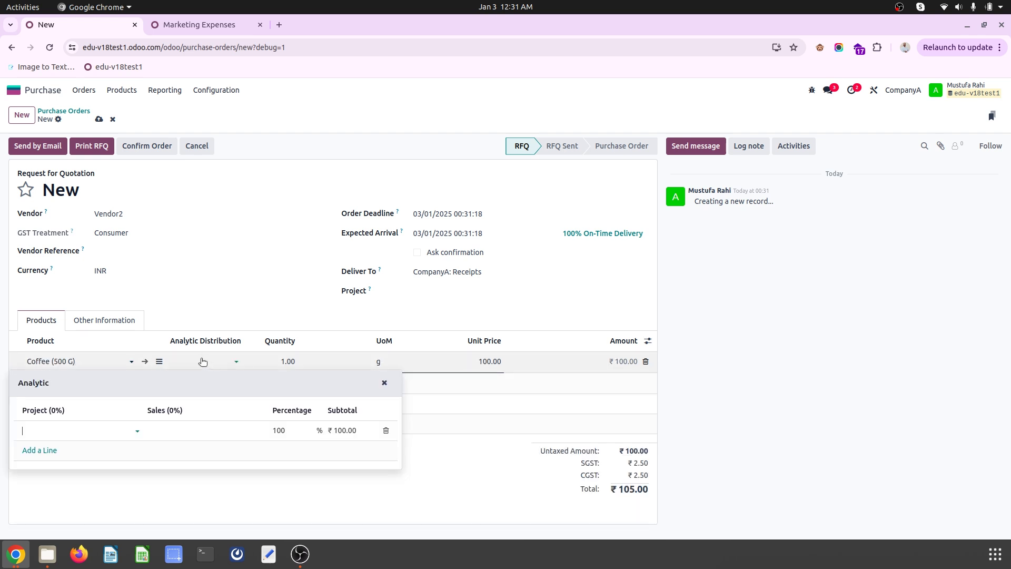
left_click(189, 430)
left_click(191, 476)
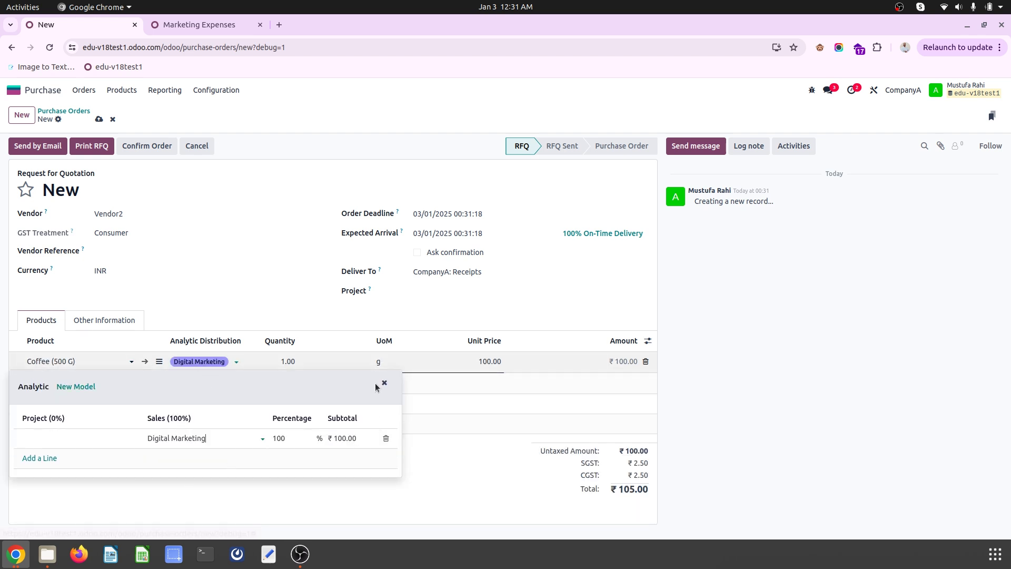
left_click(346, 308)
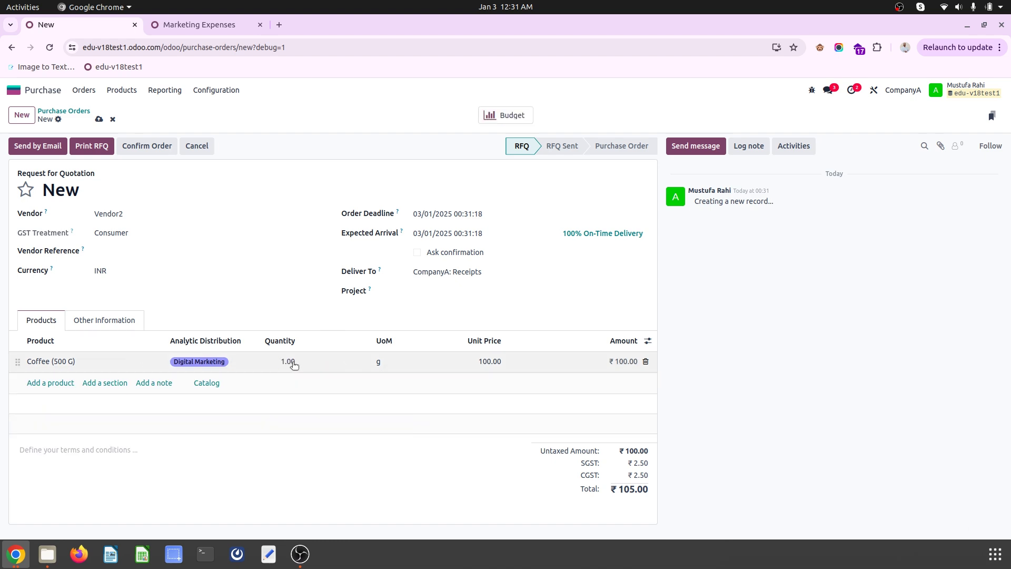
Set the Coffee line quantity to 100 and save the RFQ as P00014 (₹10,500).
left_click(293, 363)
type("100")
key("Tab")
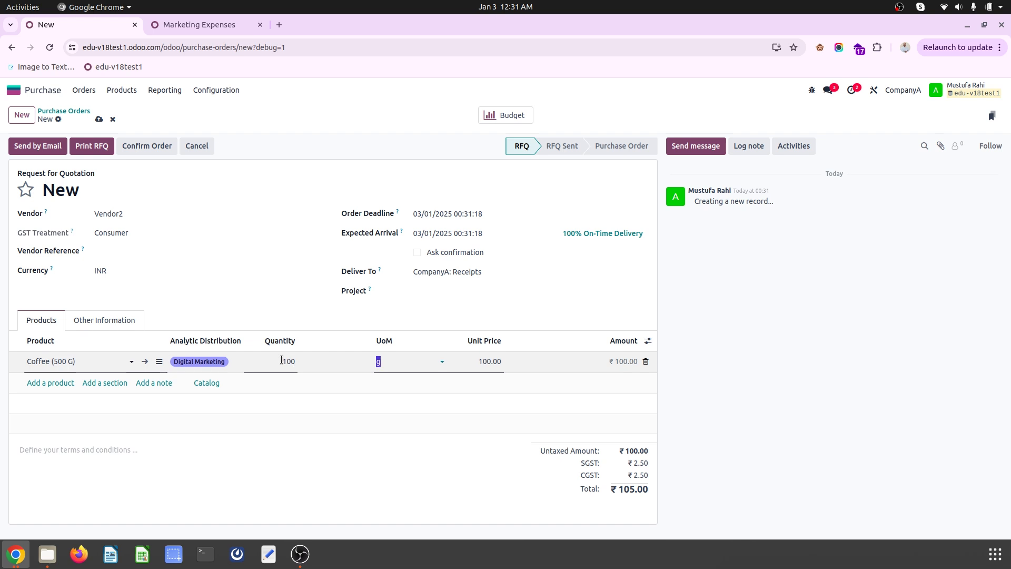
key("Tab")
left_click(235, 320)
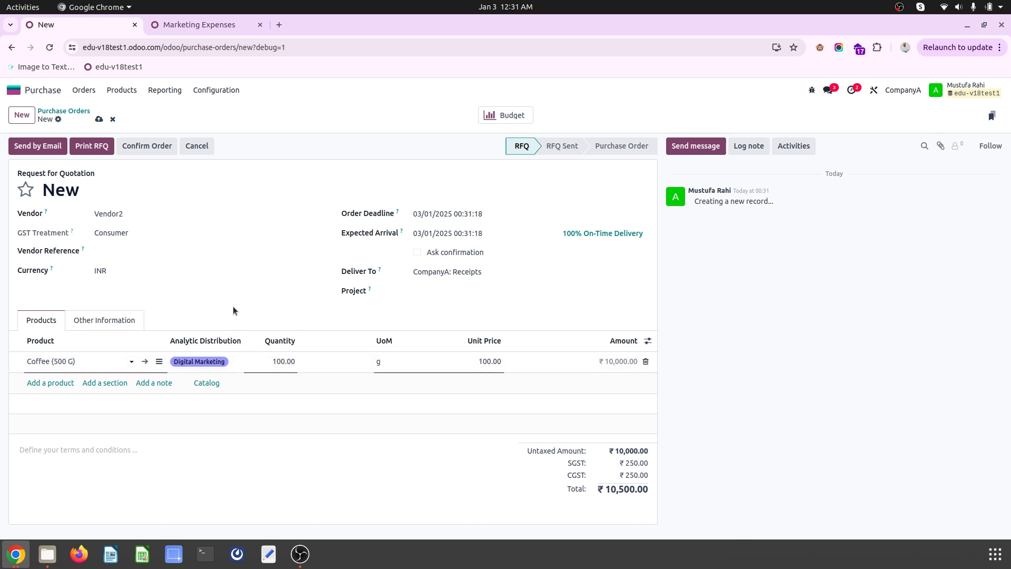
left_click(100, 120)
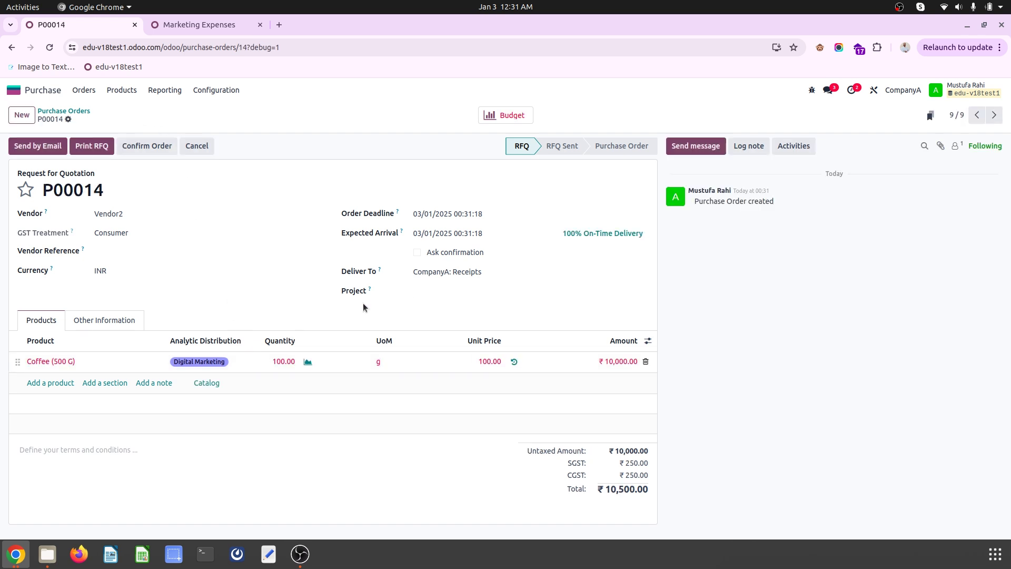
mouse_move(608, 340)
left_click(506, 115)
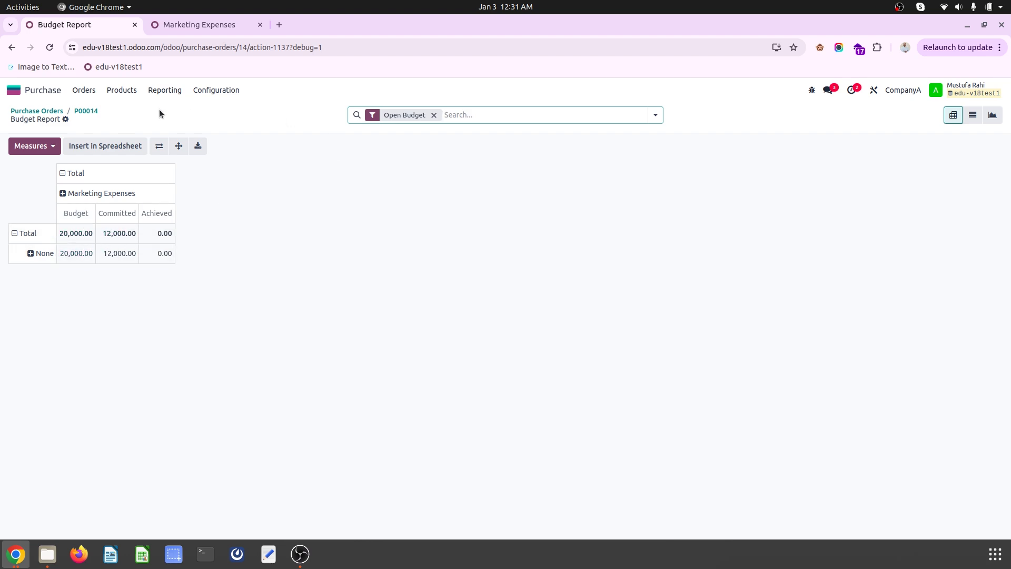
left_click(86, 112)
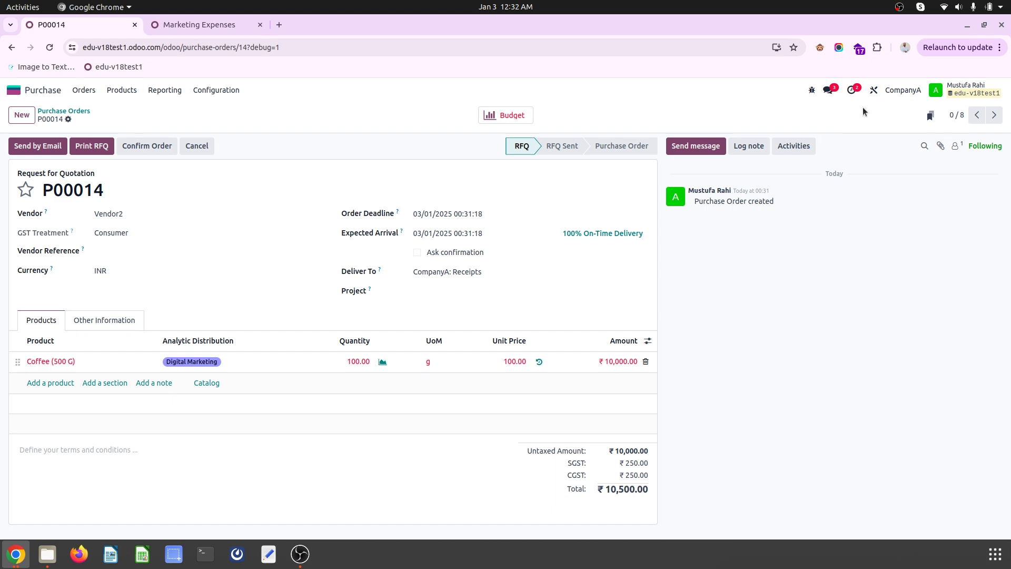
In Studio, edit the order lines list with invisible elements shown.
left_click(875, 92)
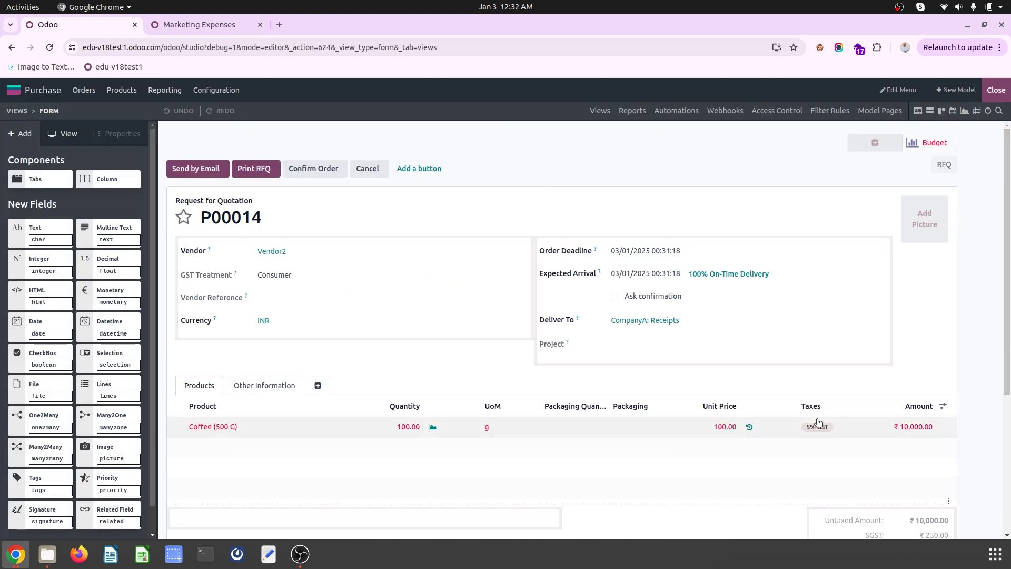
left_click(522, 432)
left_click(525, 446)
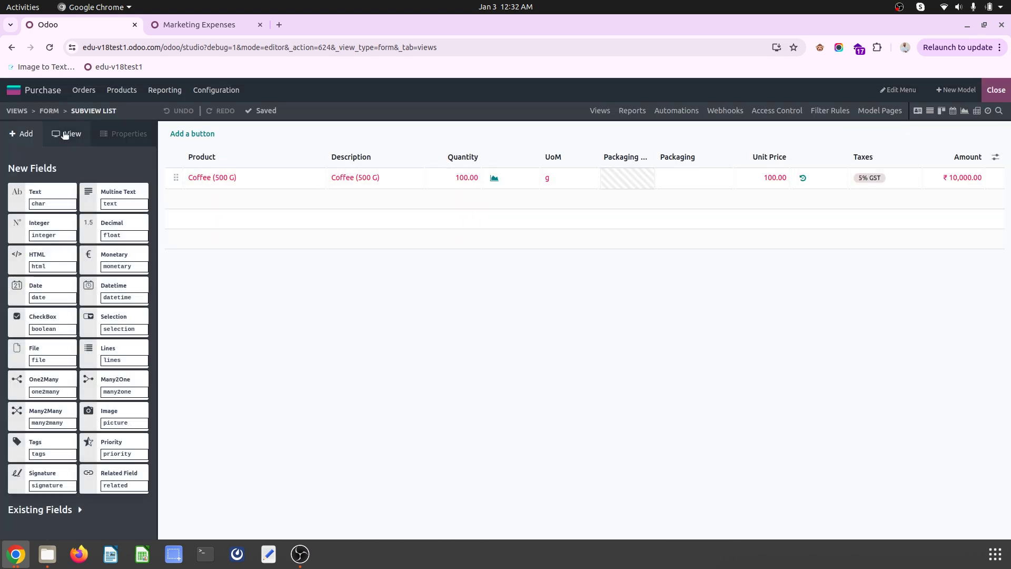
left_click(67, 133)
left_click(39, 208)
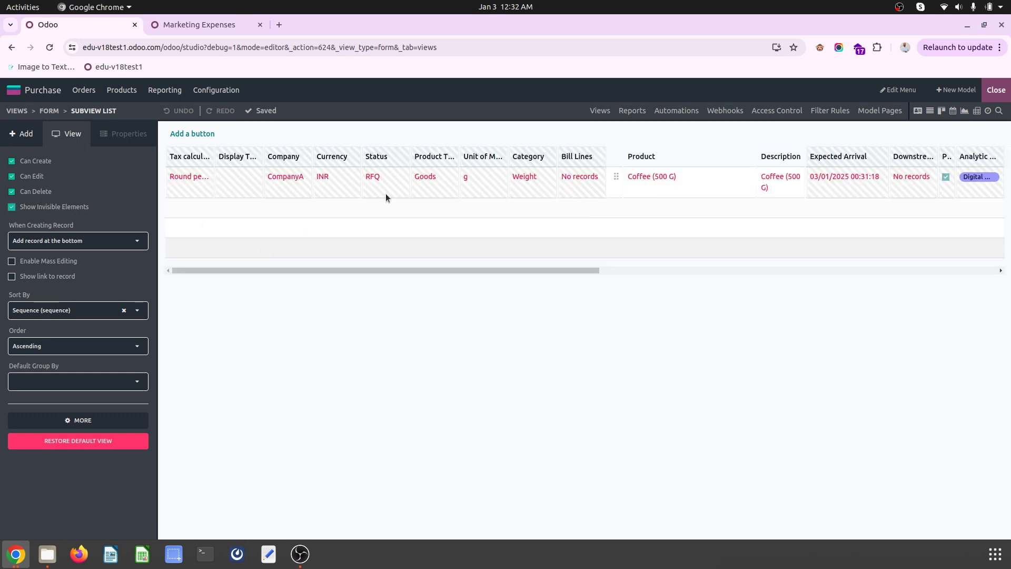
scroll(616, 180, "right", 10)
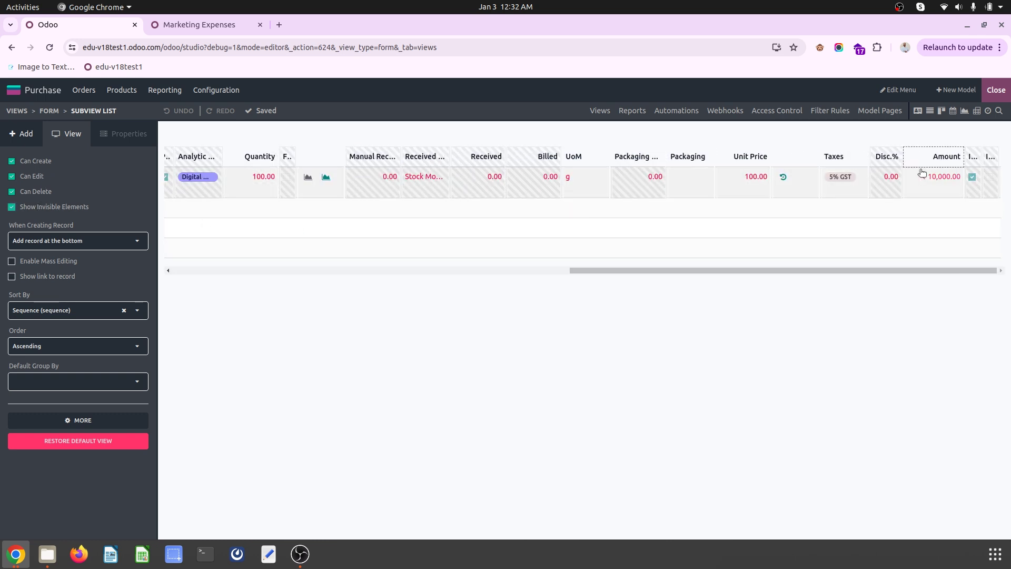
Set the Is Above Budget column's Optional setting to Show by default, then close Studio.
mouse_move(970, 156)
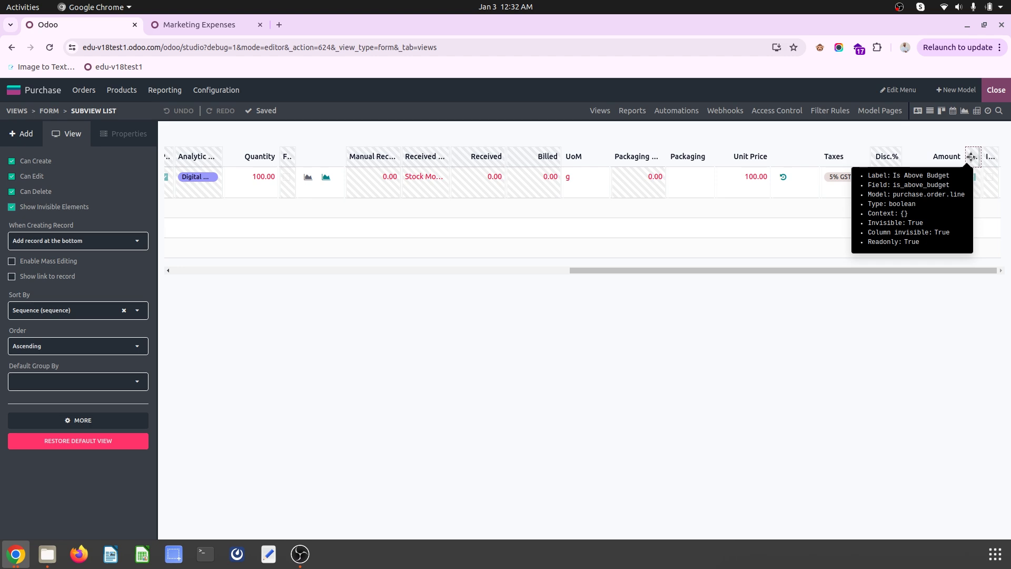
left_click(970, 157)
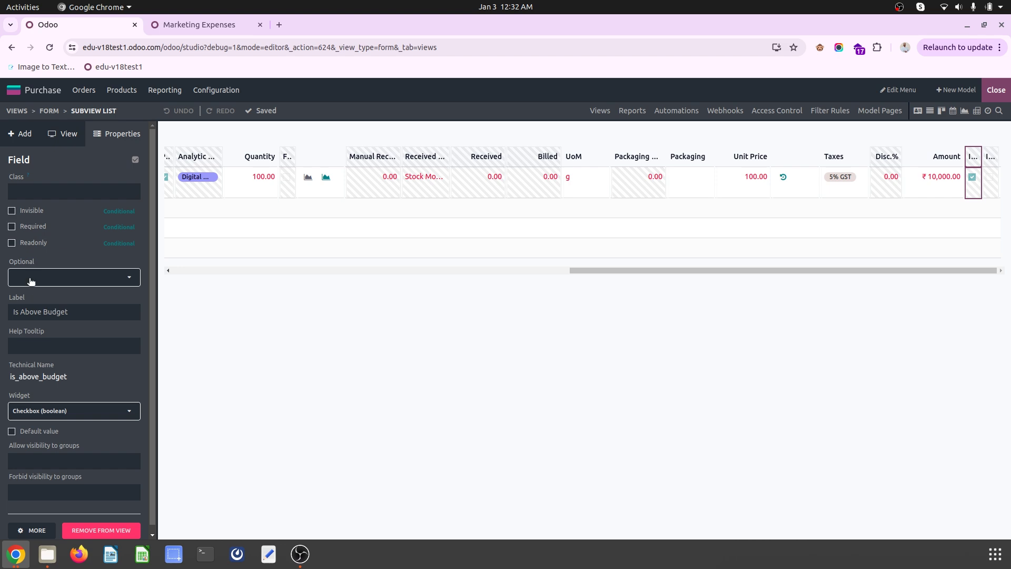
left_click(52, 279)
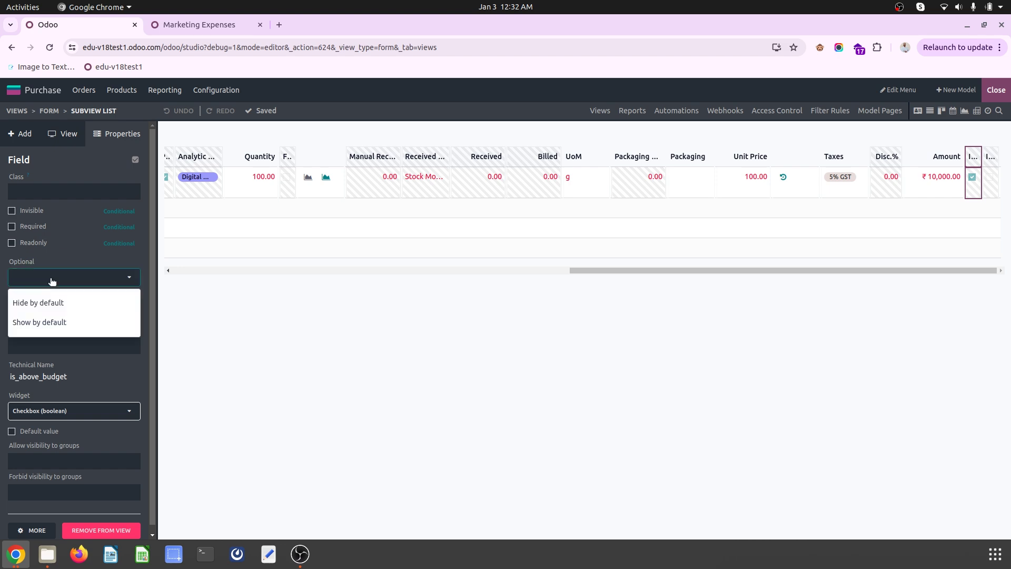
left_click(47, 322)
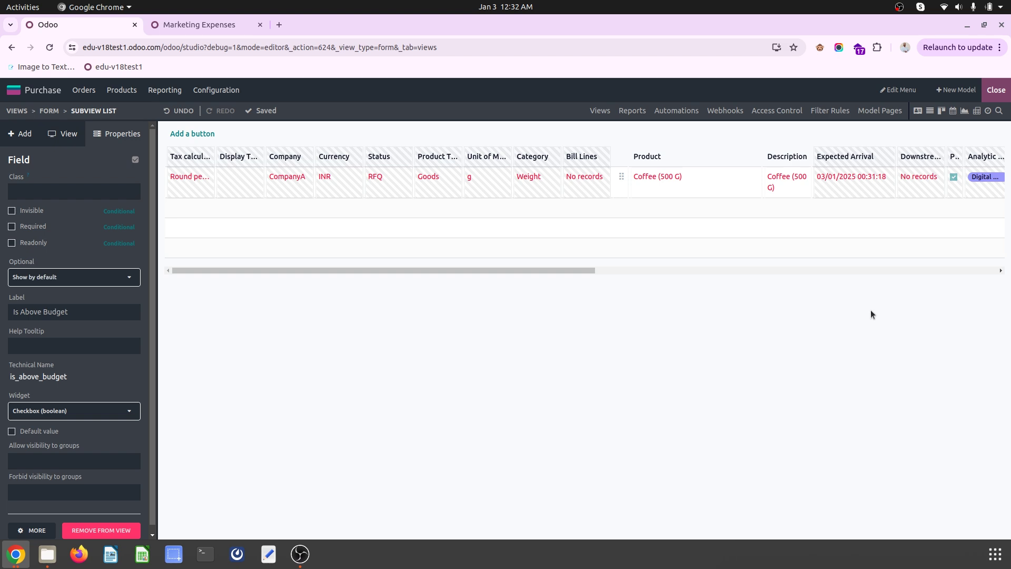
scroll(911, 239, "right", 10)
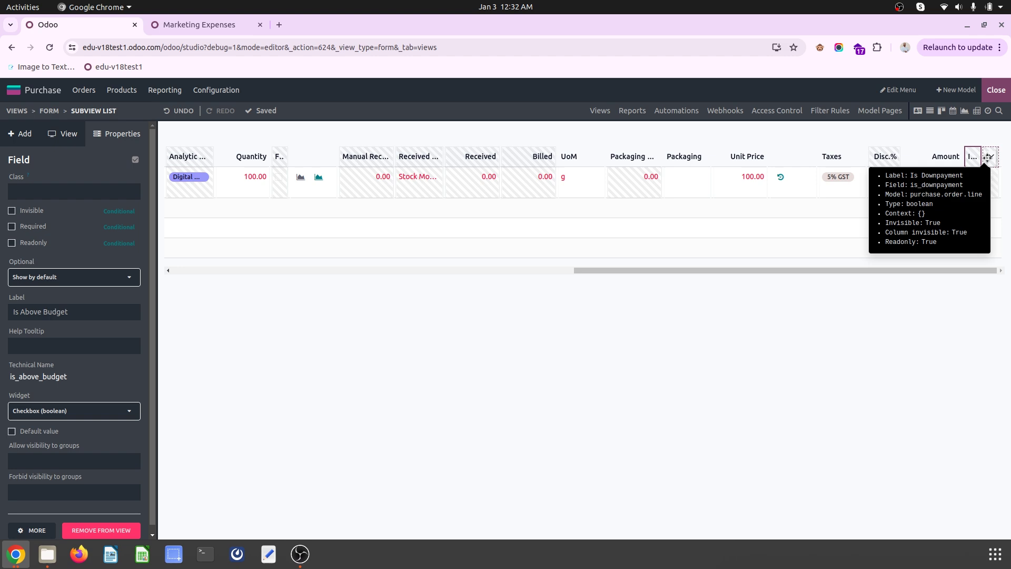
left_click(995, 90)
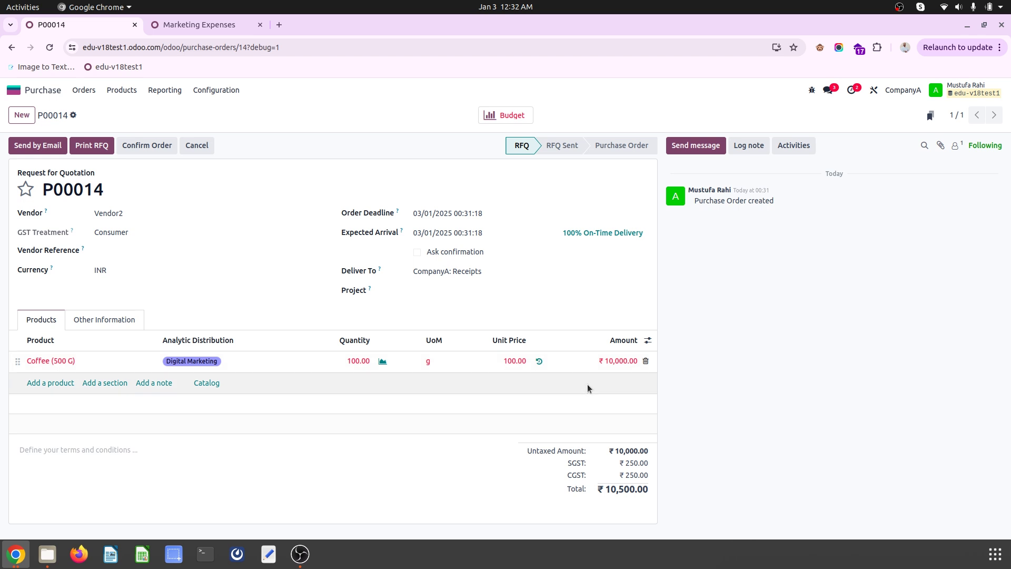
left_click(648, 341)
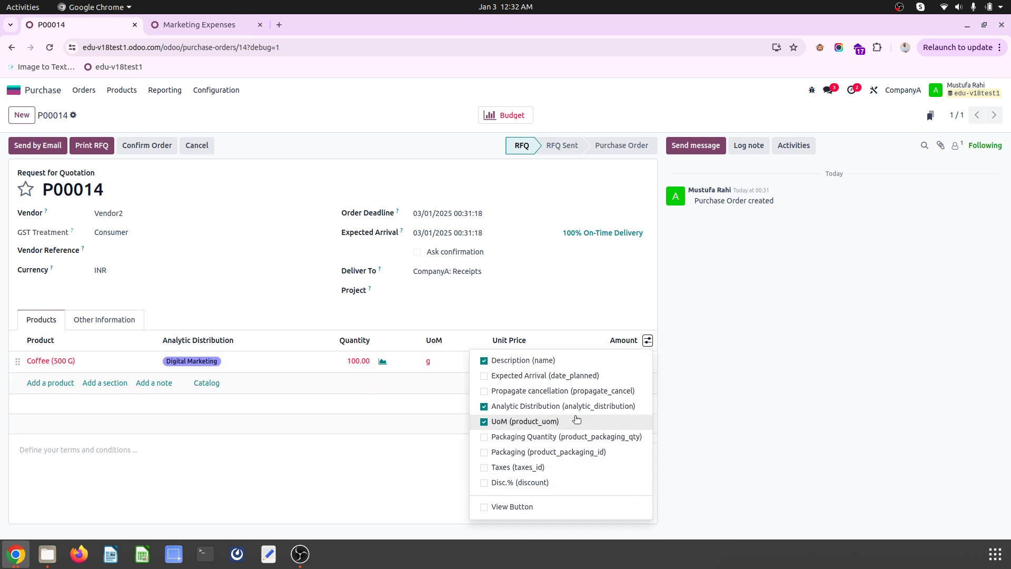
left_click(557, 311)
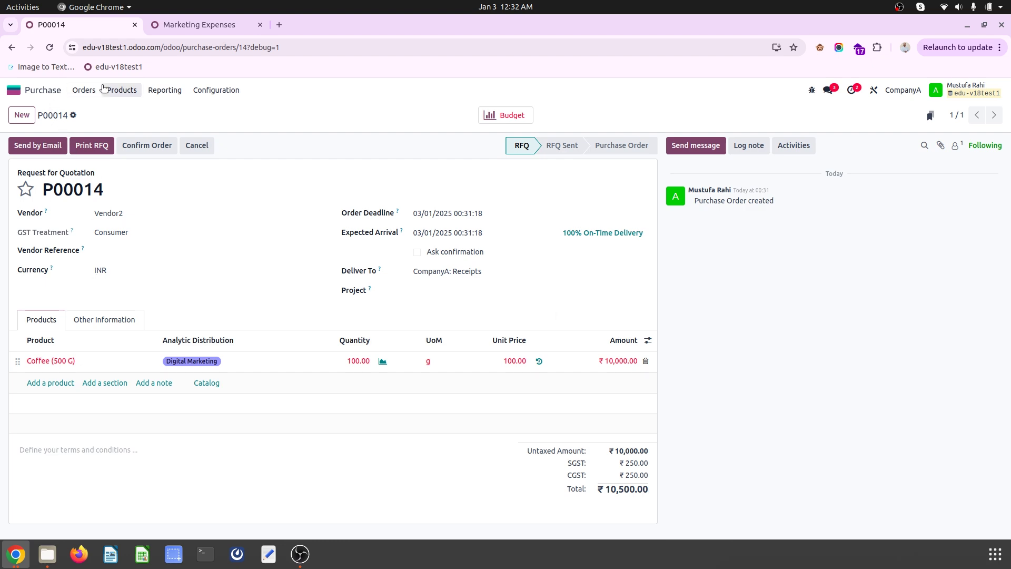
left_click(122, 90)
mouse_move(83, 90)
left_click(100, 112)
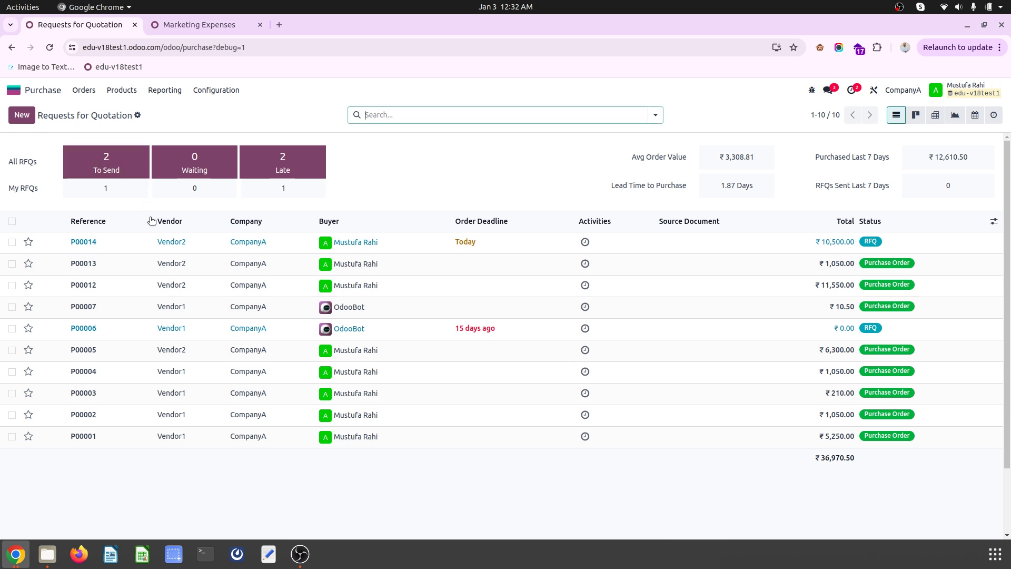
left_click(284, 239)
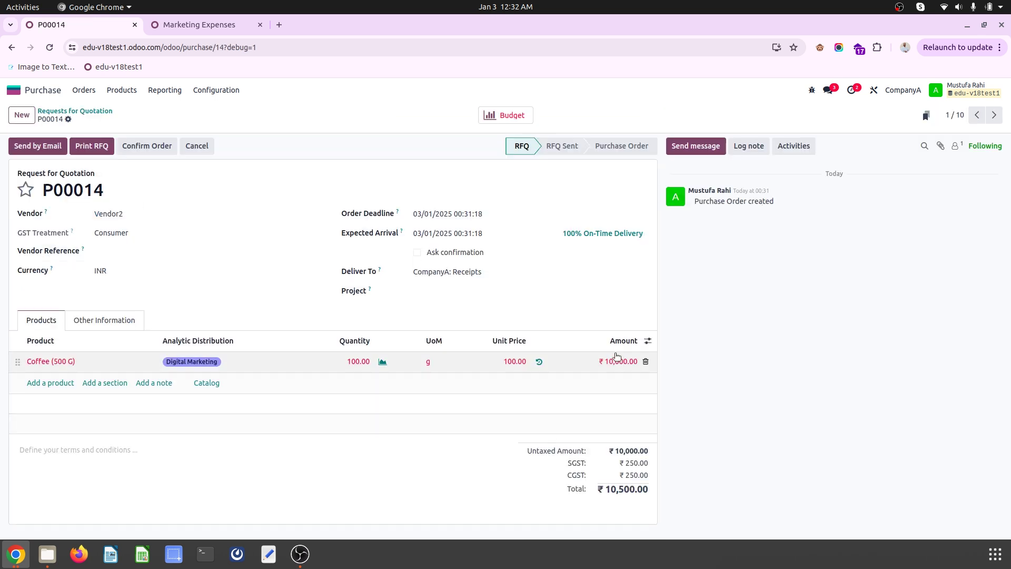
left_click(647, 341)
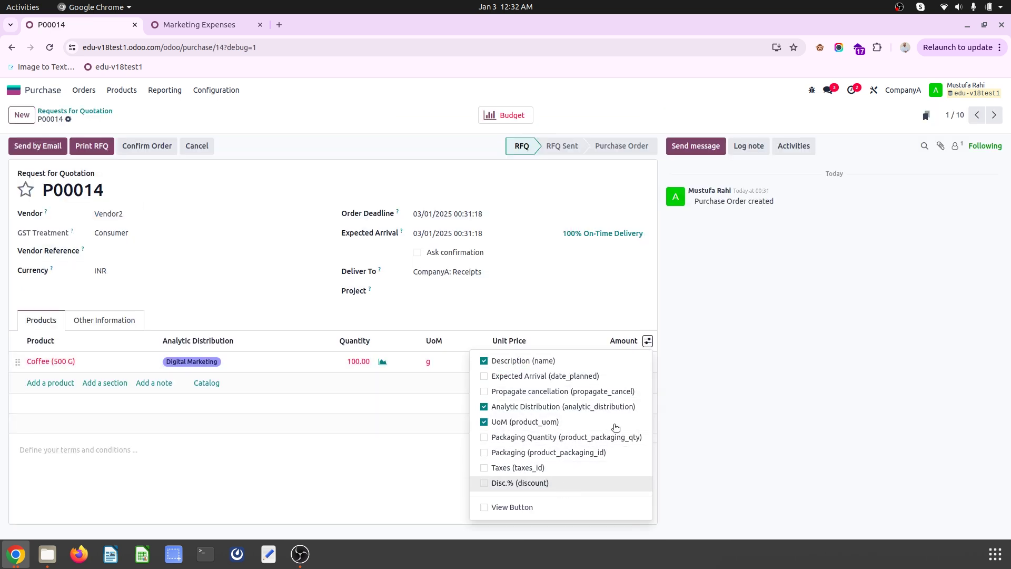
left_click(488, 311)
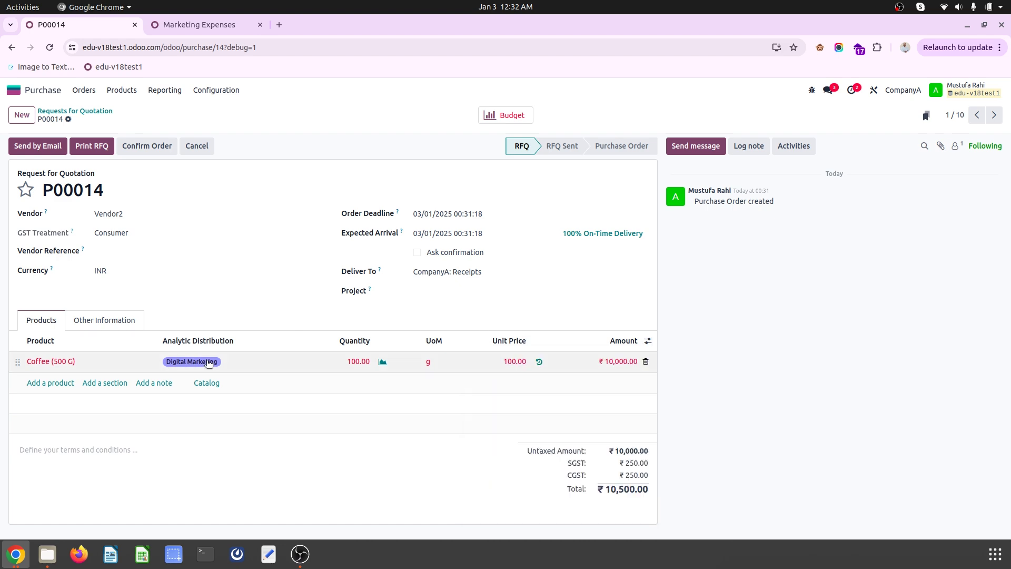
In Studio, edit the order lines list layout with invisible elements shown.
left_click(874, 90)
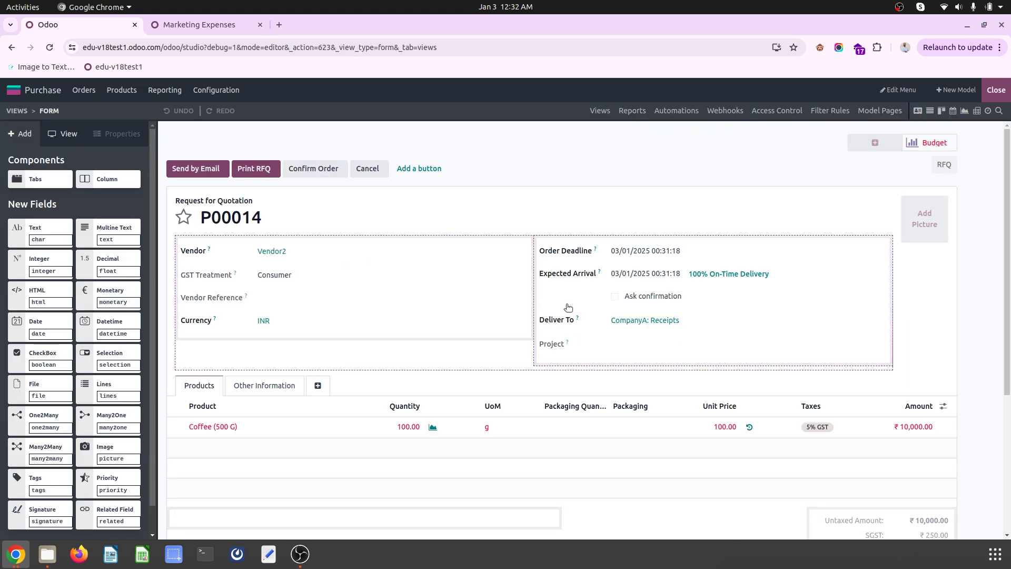
left_click(857, 444)
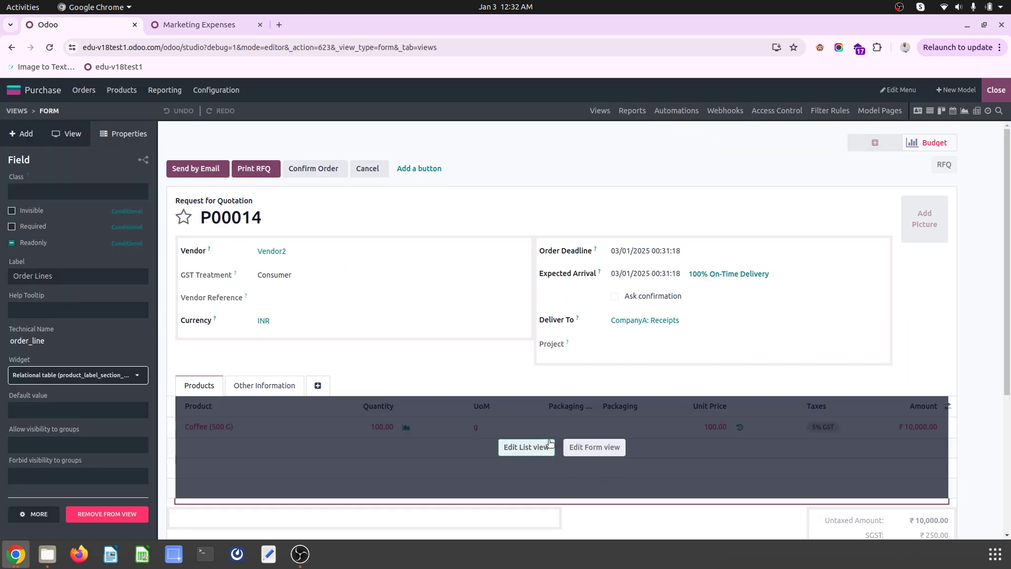
left_click(551, 446)
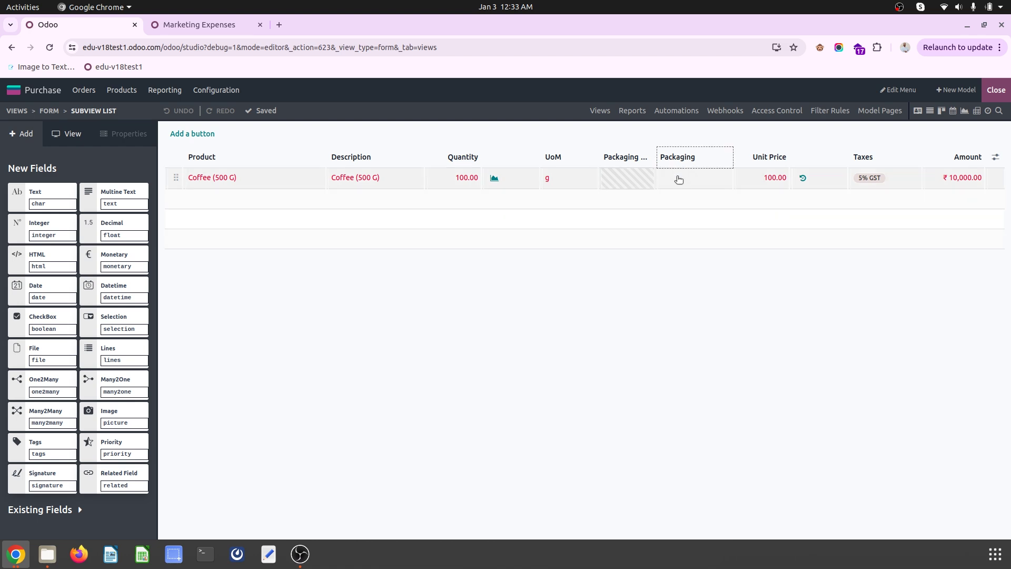
left_click(678, 184)
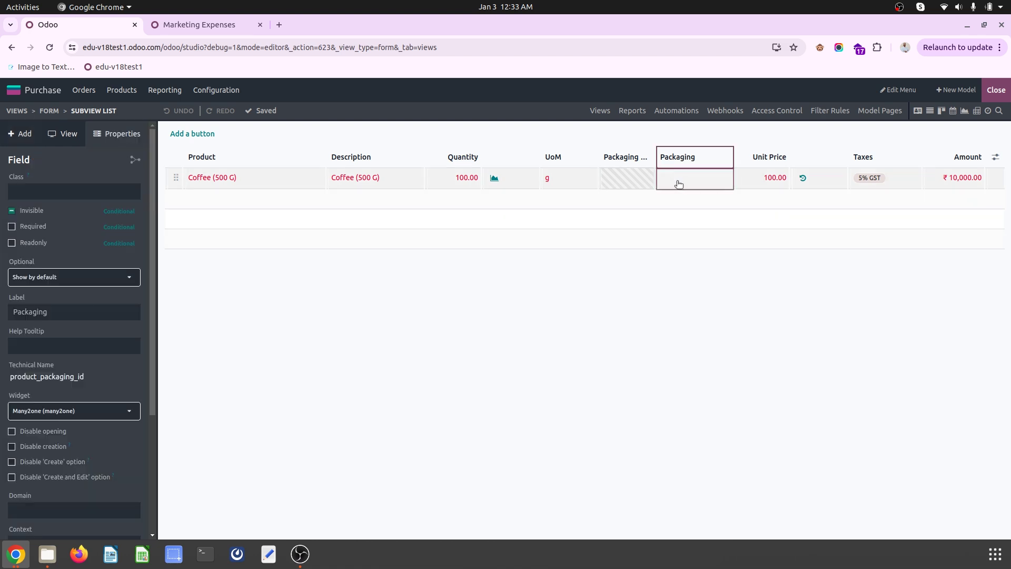
left_click(213, 181)
left_click(23, 135)
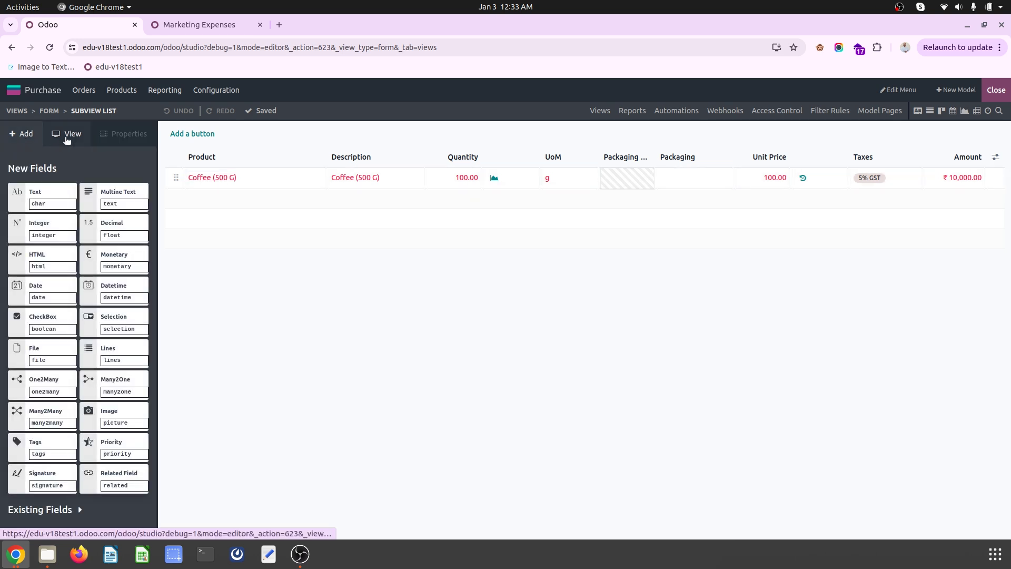
left_click(67, 134)
left_click(57, 207)
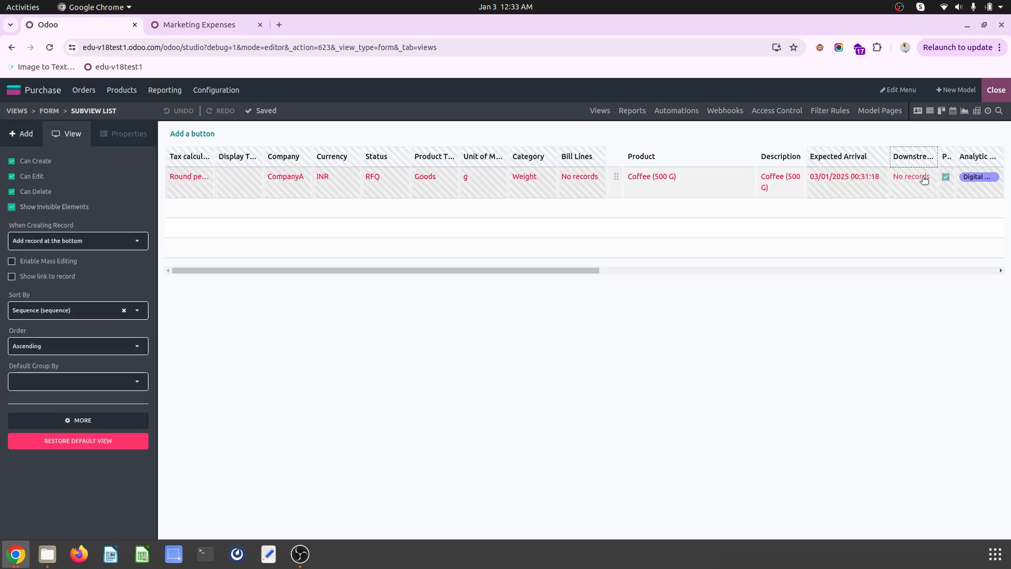
Toggle the Is Above Budget column's Invisible setting in the order lines list.
mouse_move(946, 155)
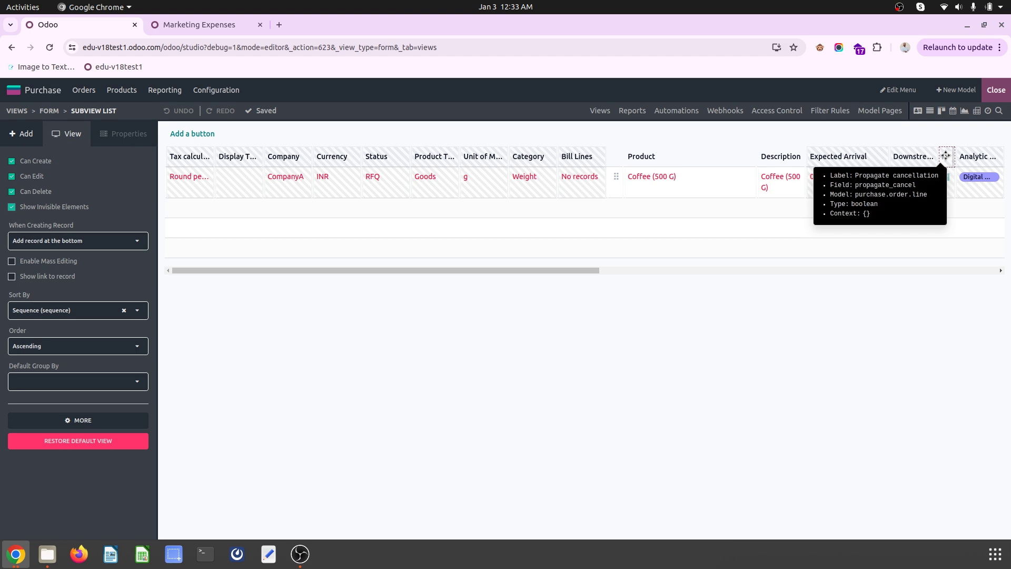
scroll(945, 158, "right", 15)
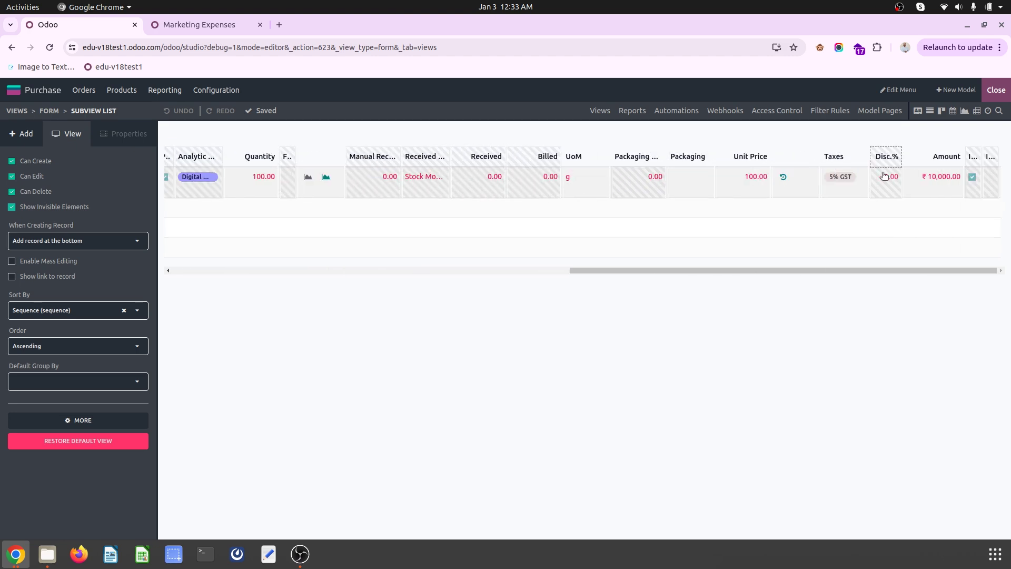
left_click(972, 176)
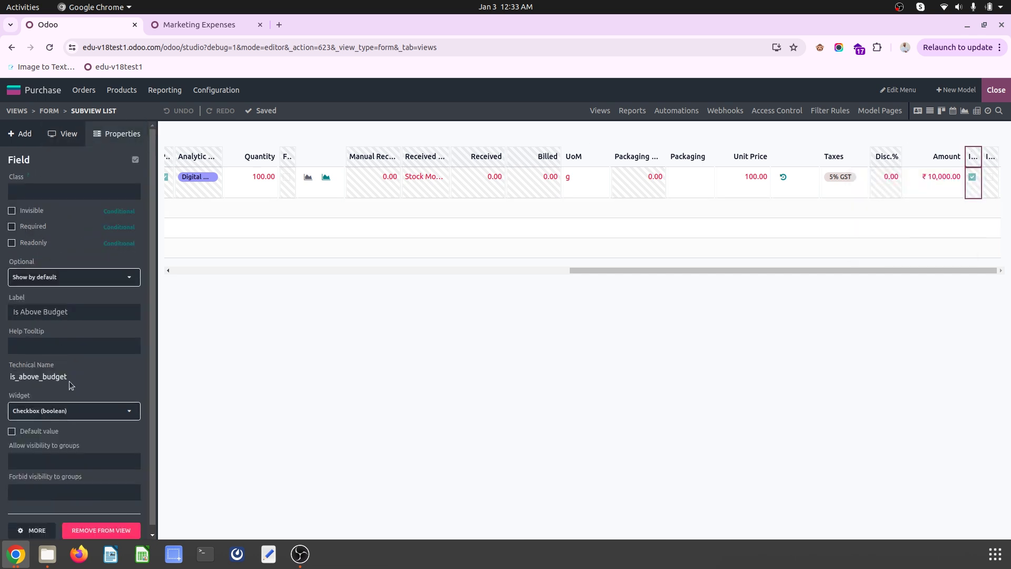
left_click(27, 214)
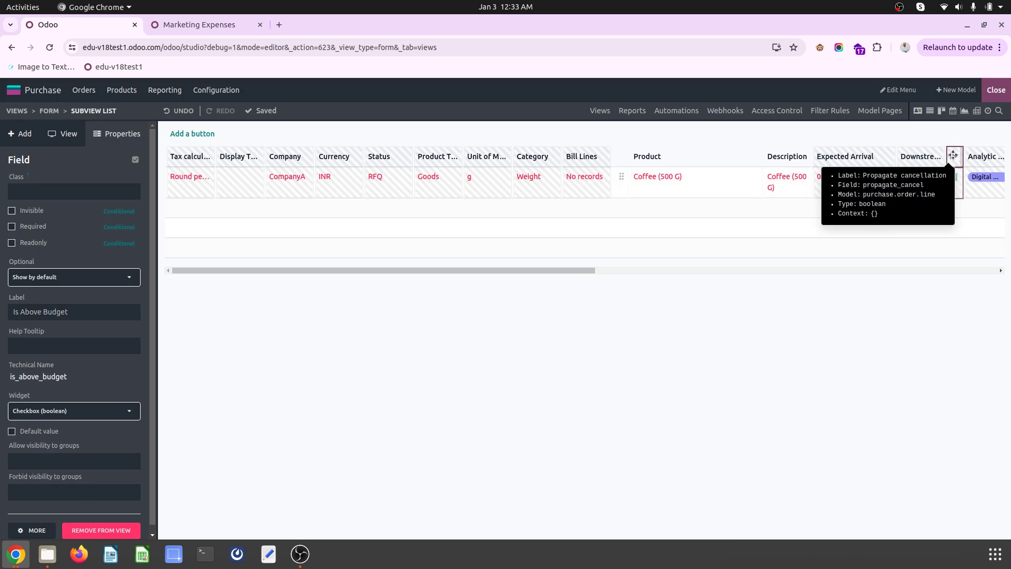
left_click(953, 155)
left_click_drag(952, 161, 972, 154)
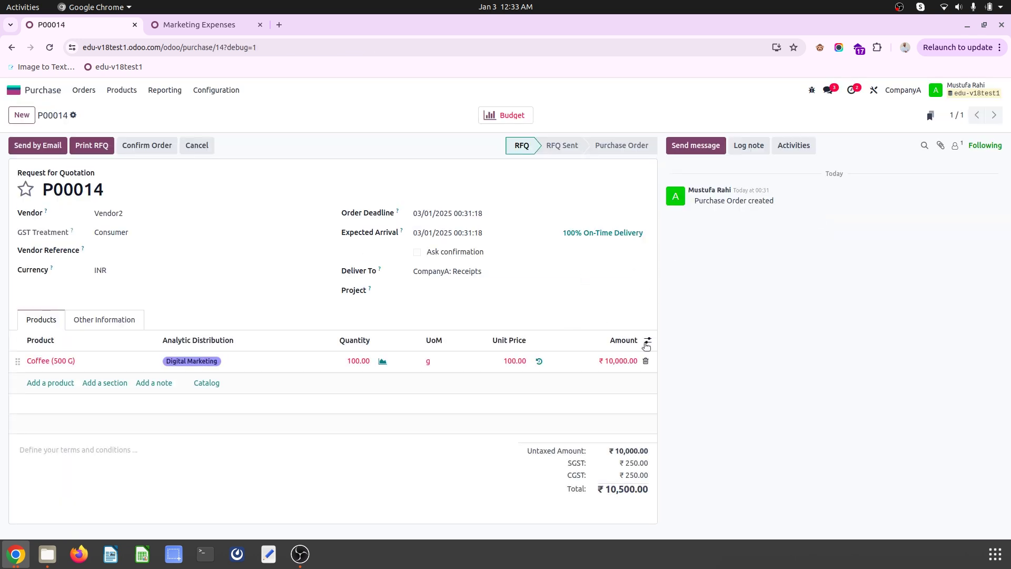
Show the Is Above Budget optional column on P00014's order lines.
left_click(646, 341)
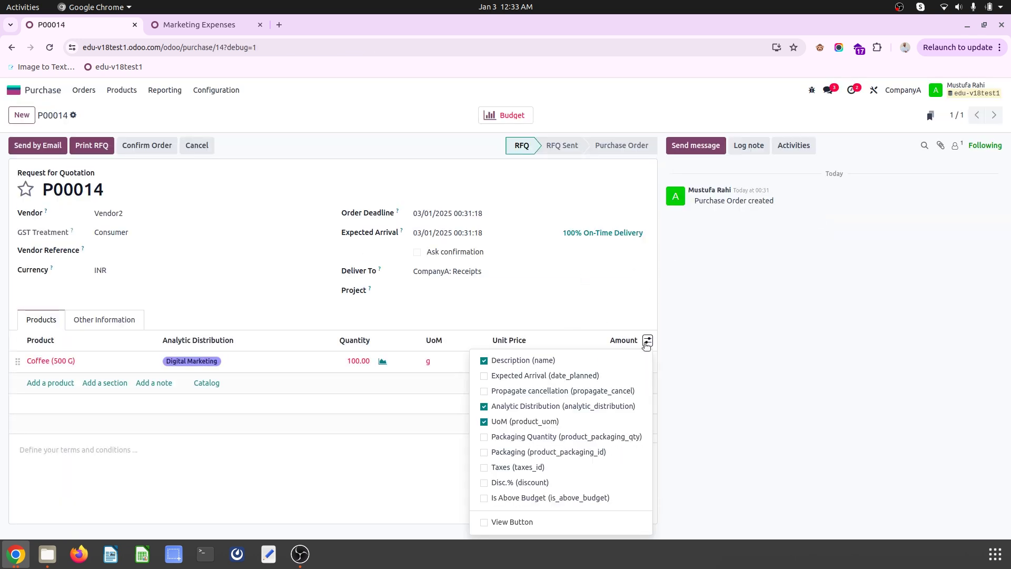
left_click(540, 497)
left_click(562, 308)
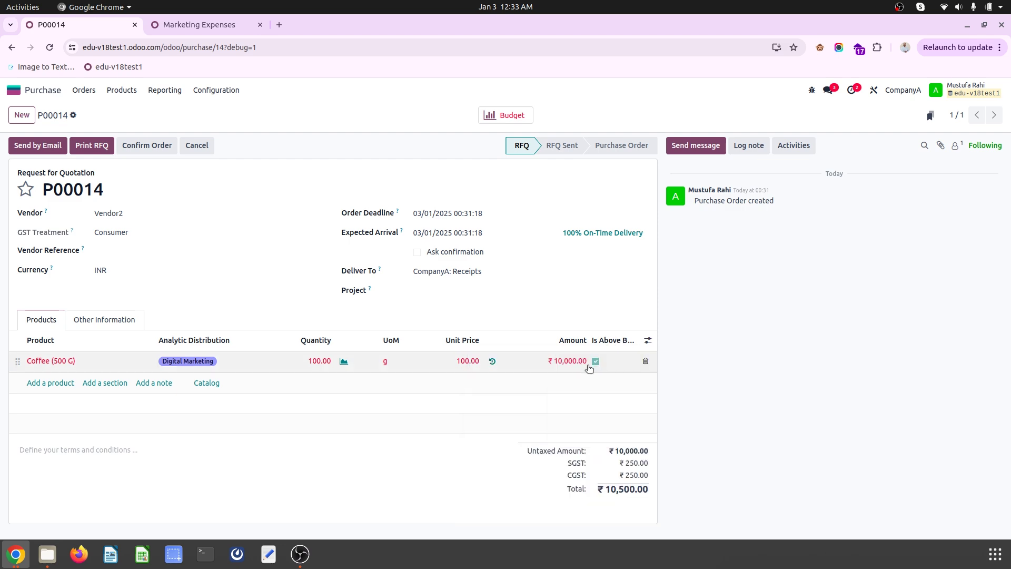
left_click(594, 367)
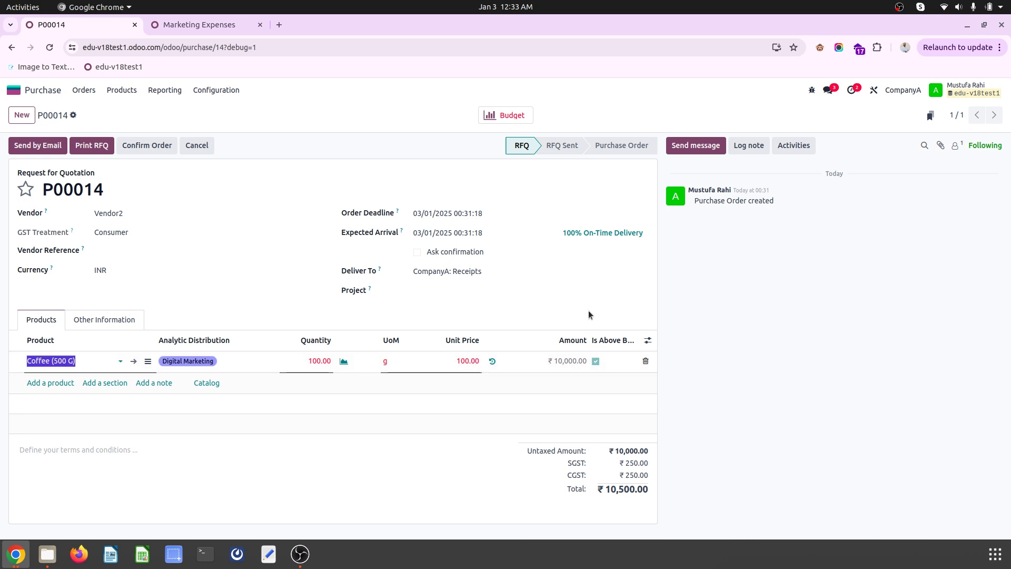
left_click(253, 199)
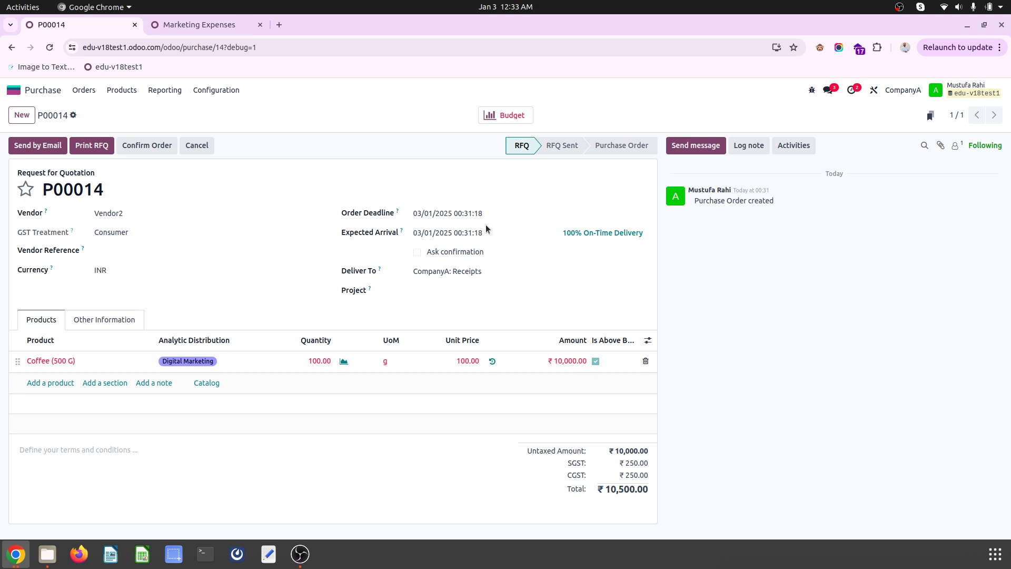
Go to Orders > Requests for Quotation and open its optional-columns menu.
left_click(84, 91)
left_click(98, 109)
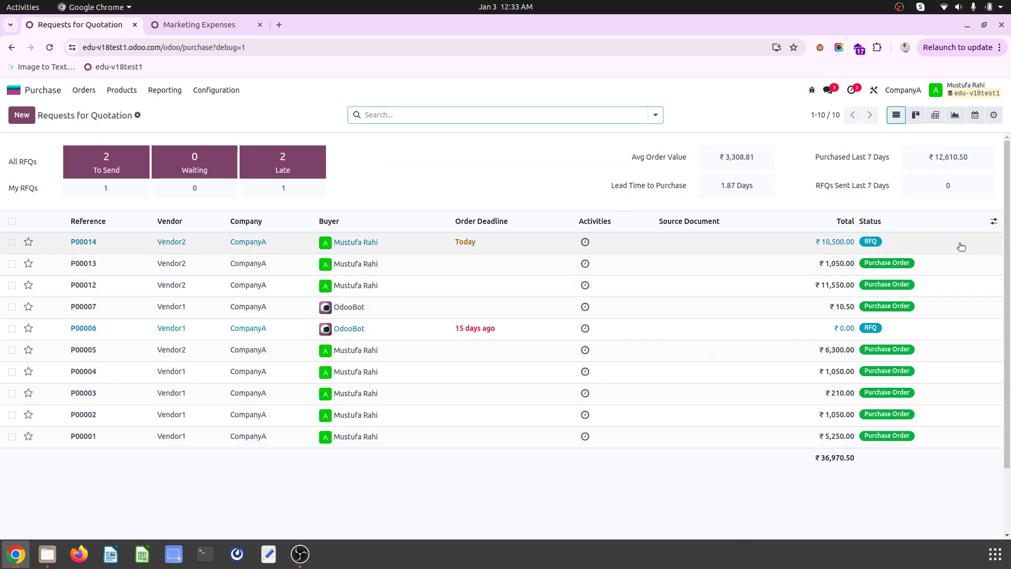
left_click(992, 224)
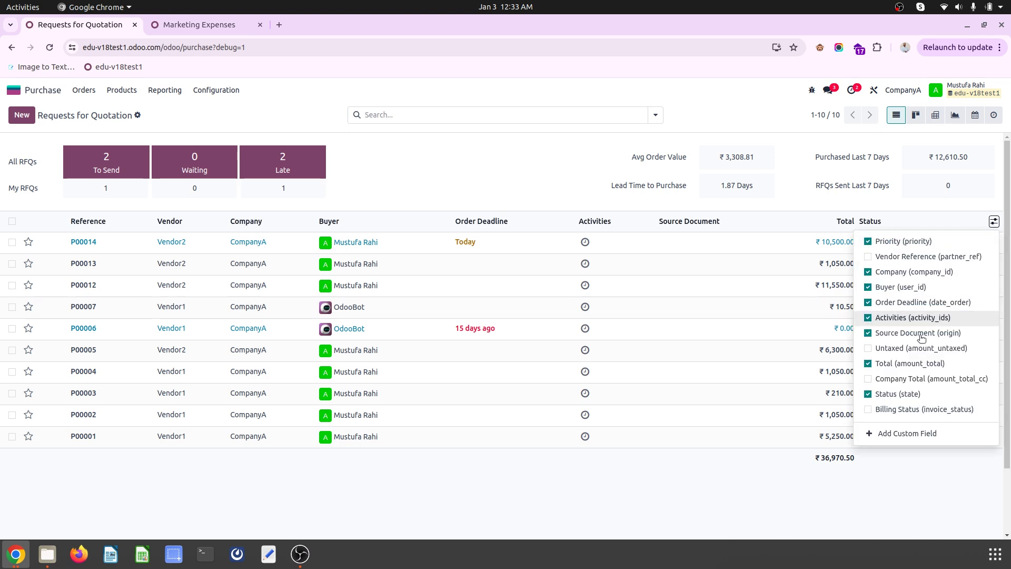
Open Studio via Add Custom Field and show invisible elements in the RFQ list.
left_click(910, 437)
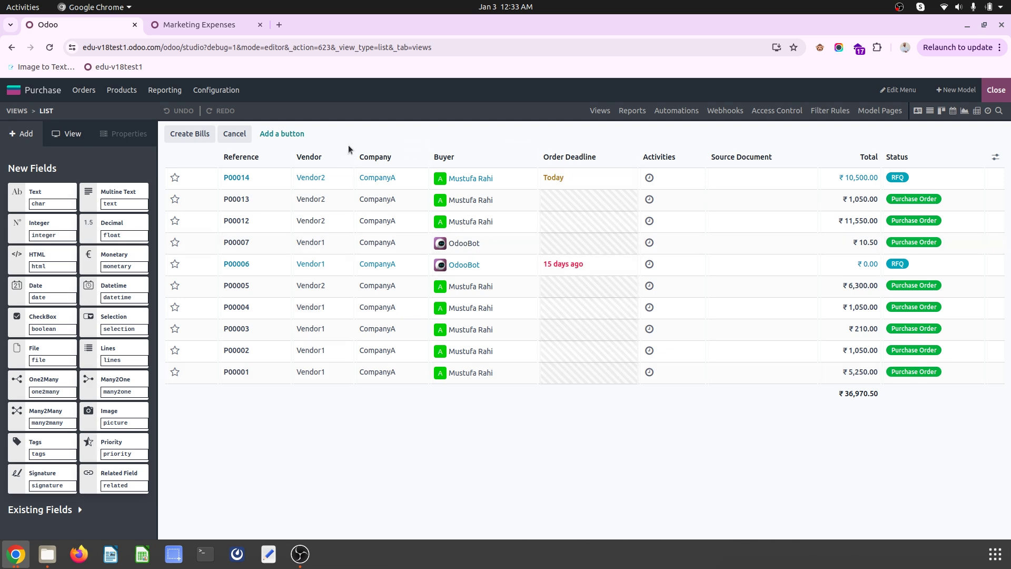
left_click(905, 153)
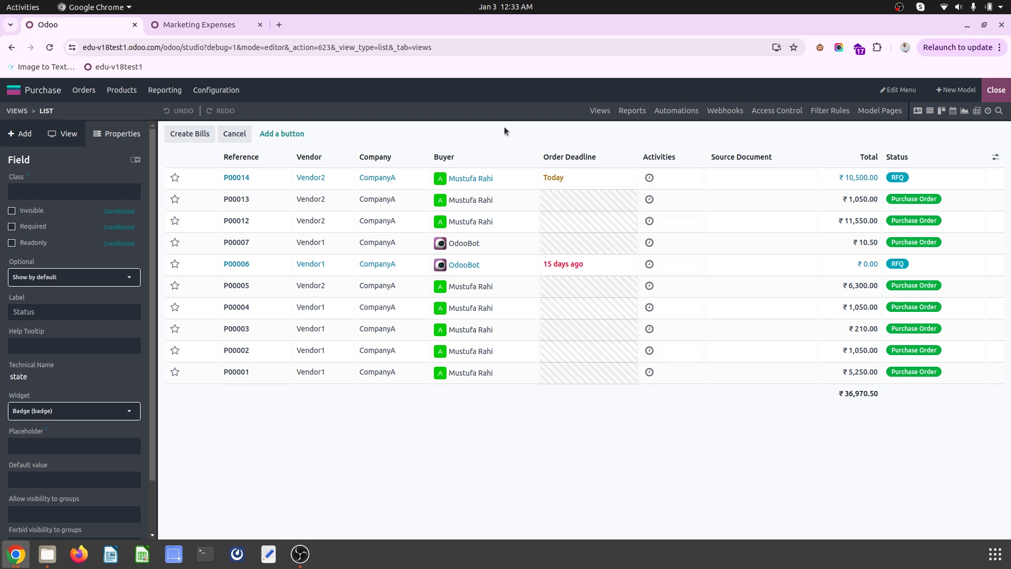
left_click(70, 136)
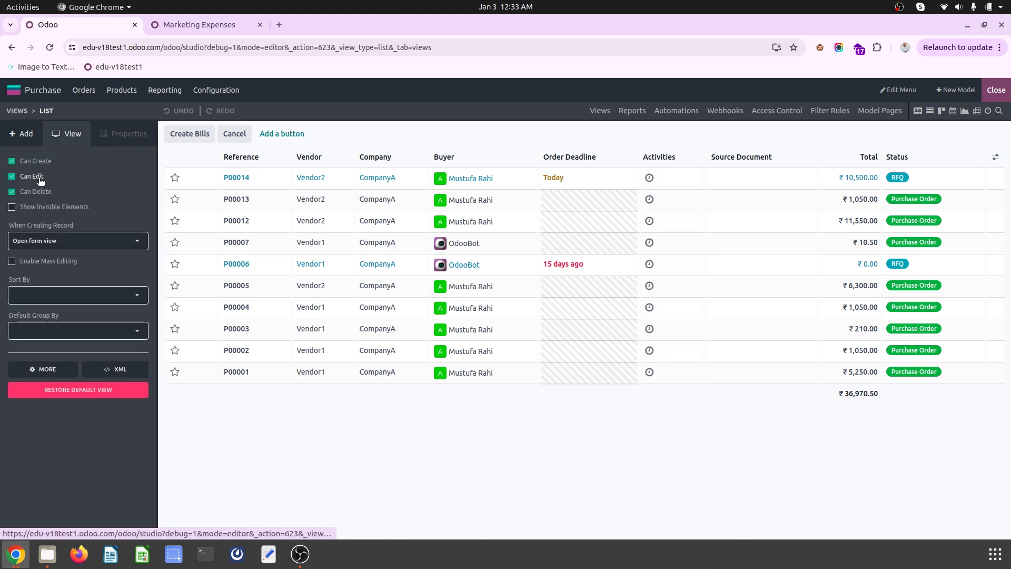
left_click(43, 207)
scroll(997, 240, "right", 5)
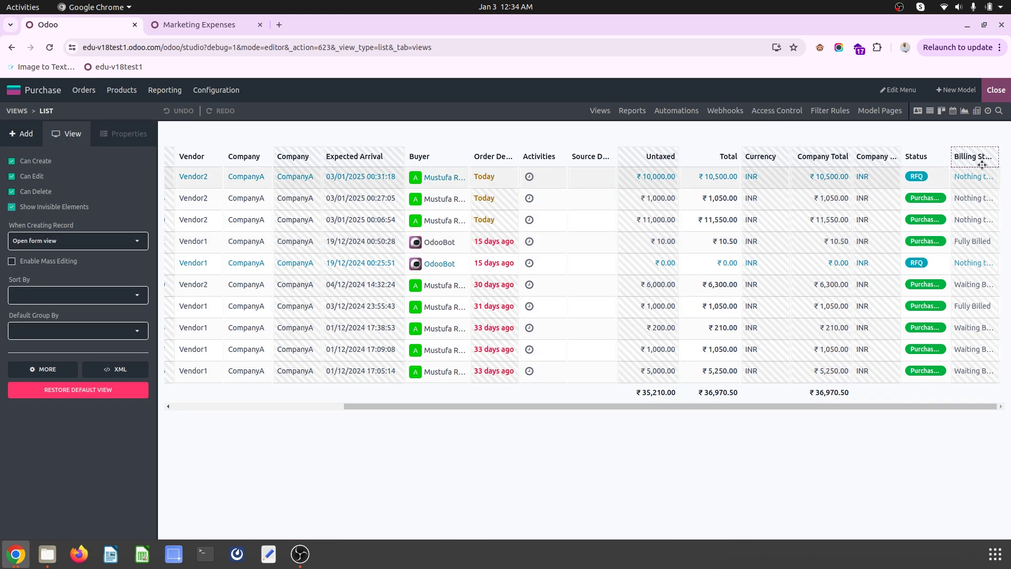
scroll(623, 309, "left", 5)
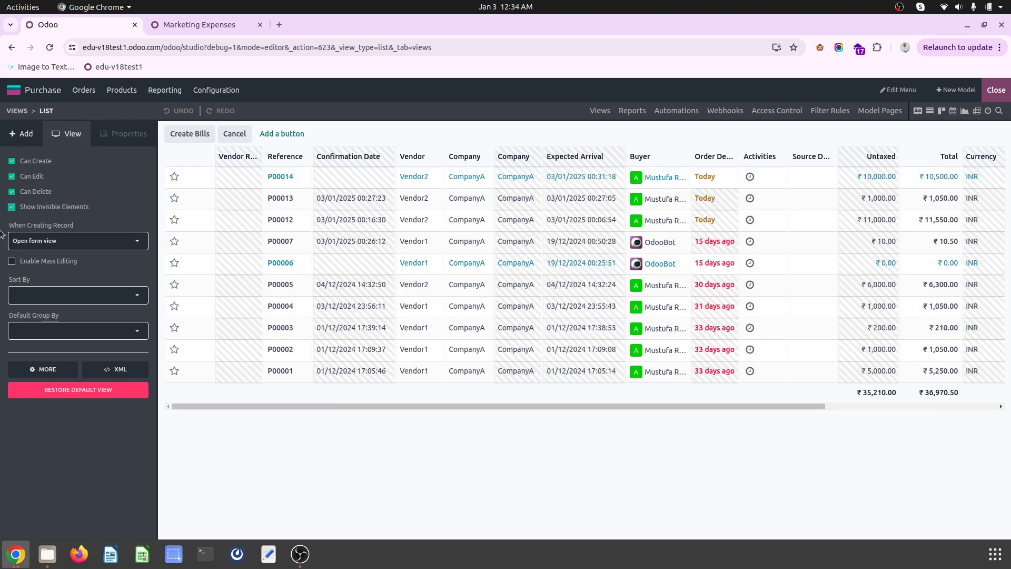
Search existing fields for 'is' and add Is Analytic as a list column.
left_click(13, 131)
left_click(59, 508)
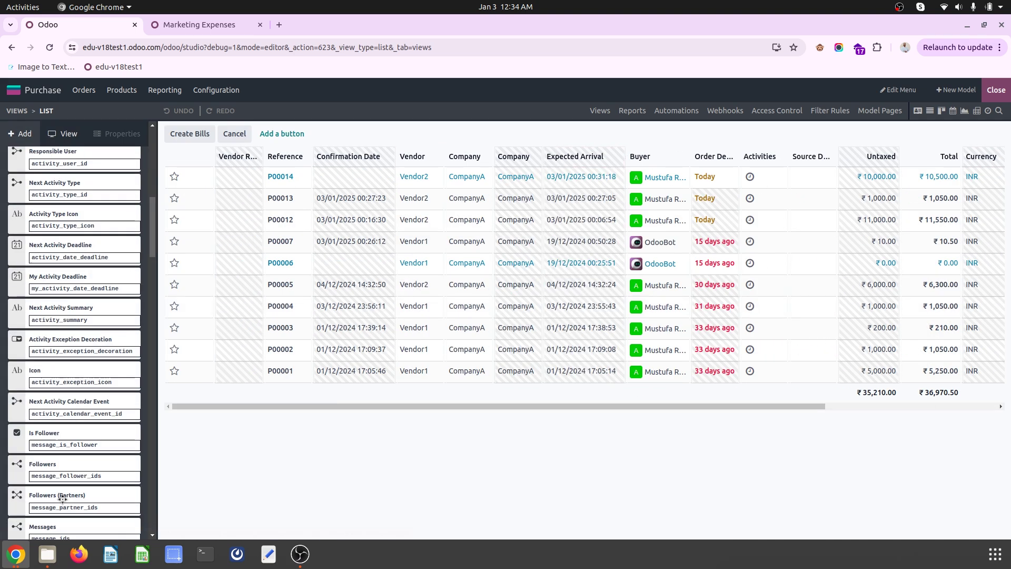
scroll(57, 463, "down", 1)
scroll(79, 423, "down", 3)
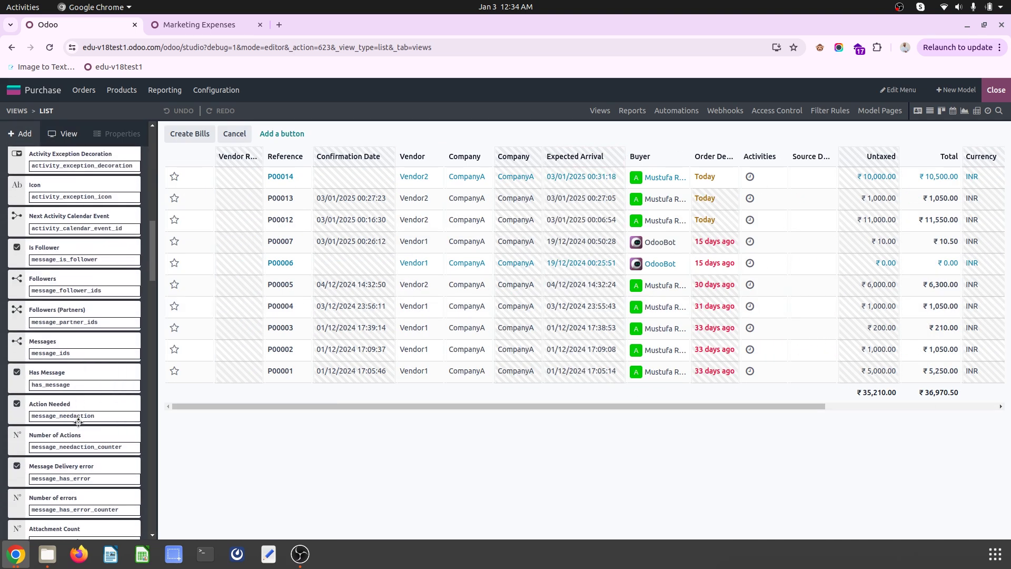
scroll(79, 422, "up", 10)
scroll(76, 426, "down", 5)
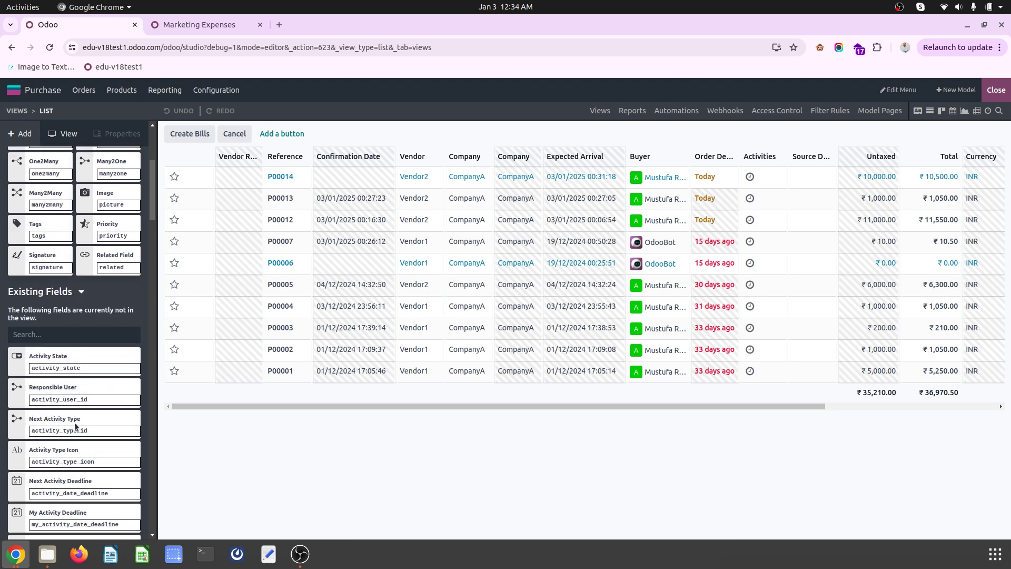
left_click(83, 333)
type("is")
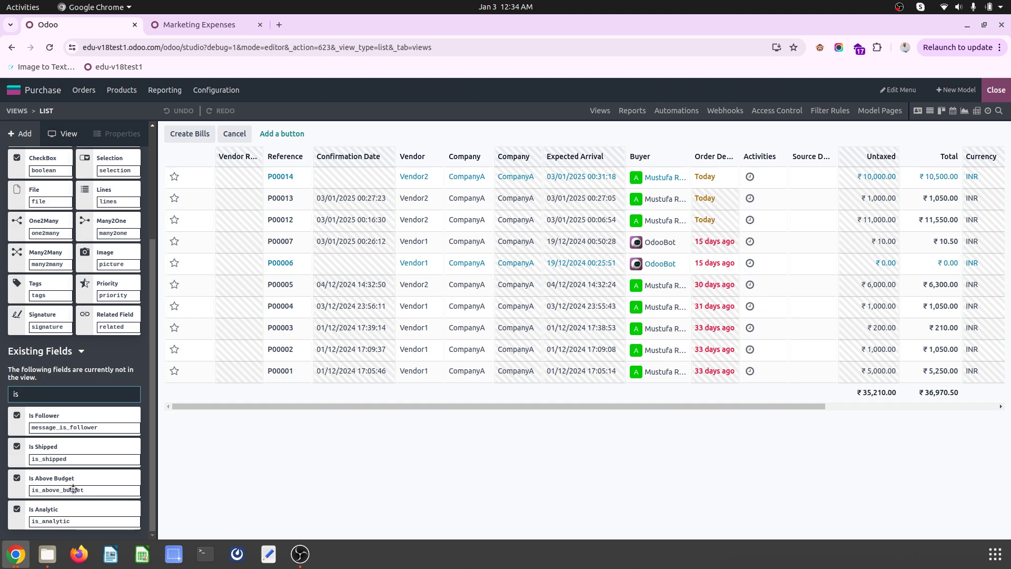
left_click_drag(62, 512, 851, 143)
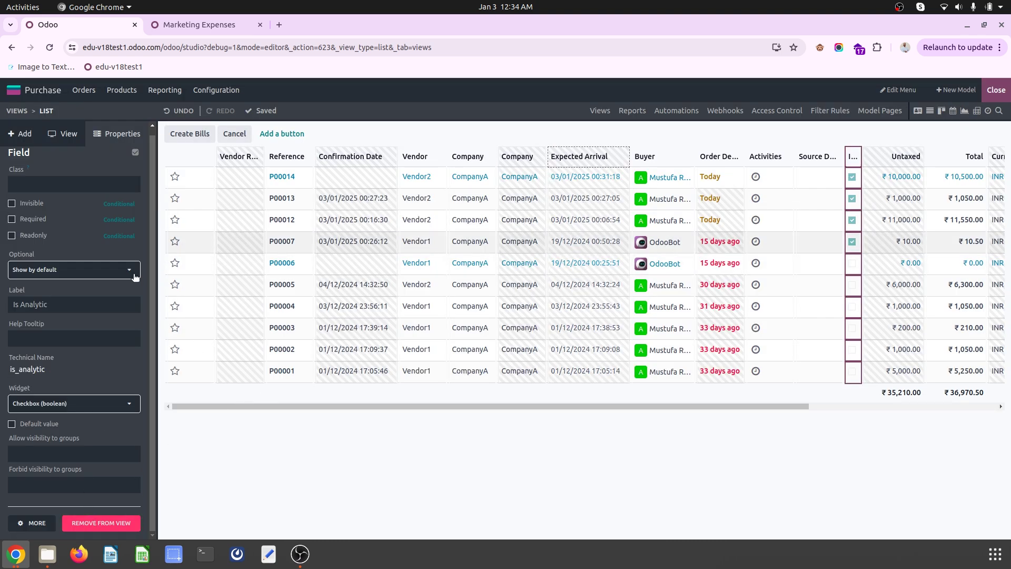
Search existing fields for 'is' again and add Is Above Budget as a list column.
left_click(30, 138)
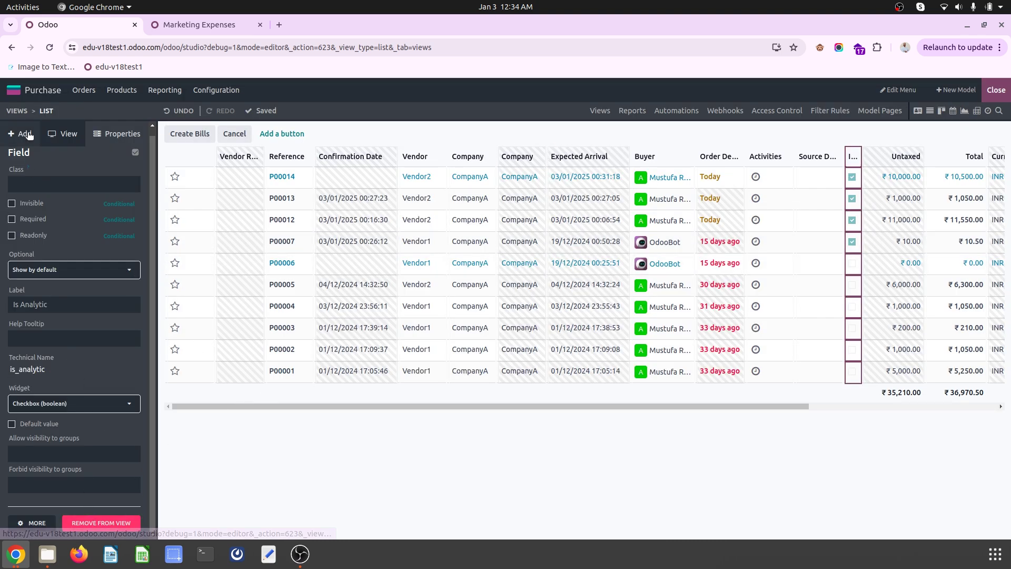
left_click(78, 511)
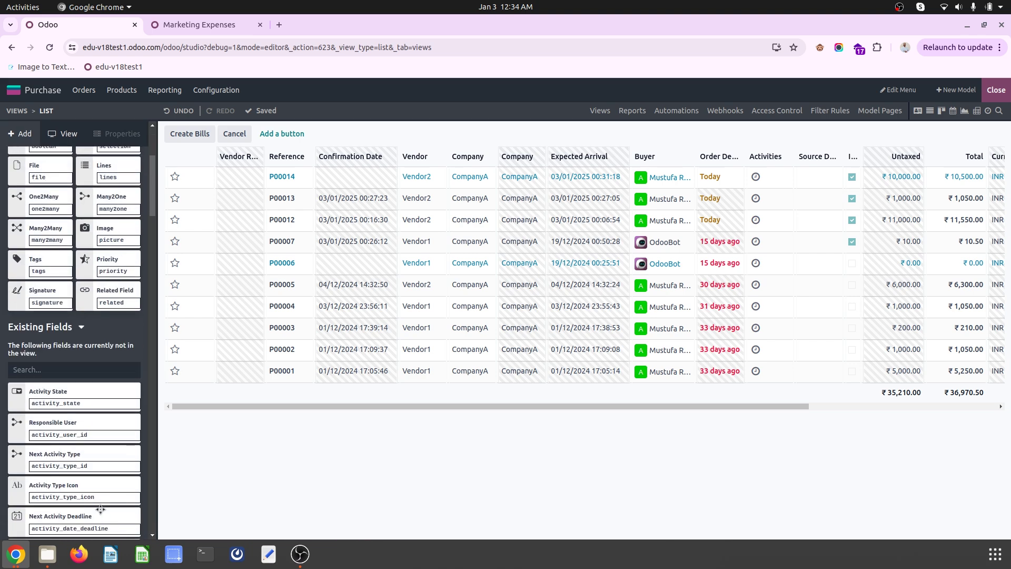
left_click(87, 369)
type("is")
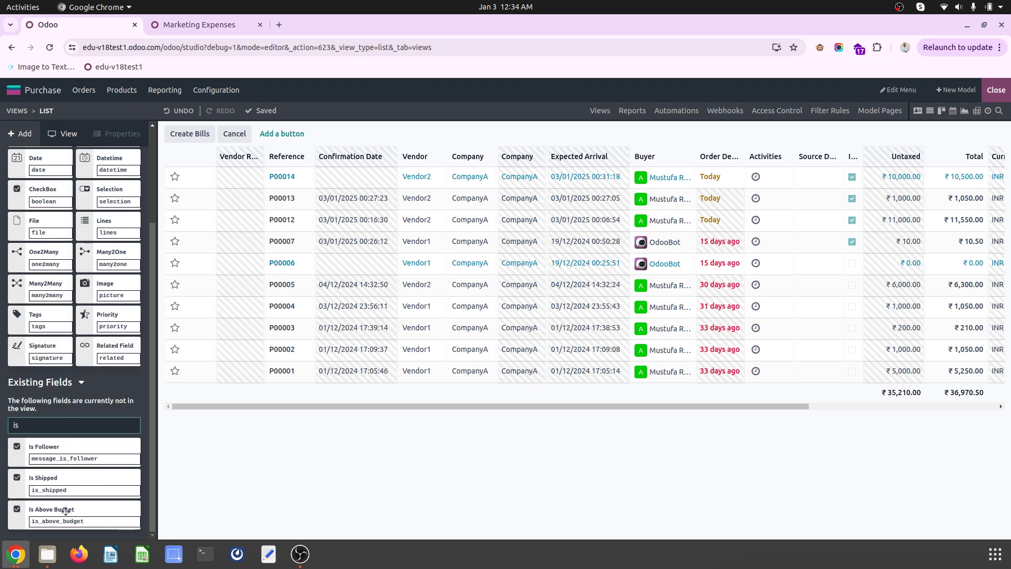
left_click_drag(67, 509, 876, 159)
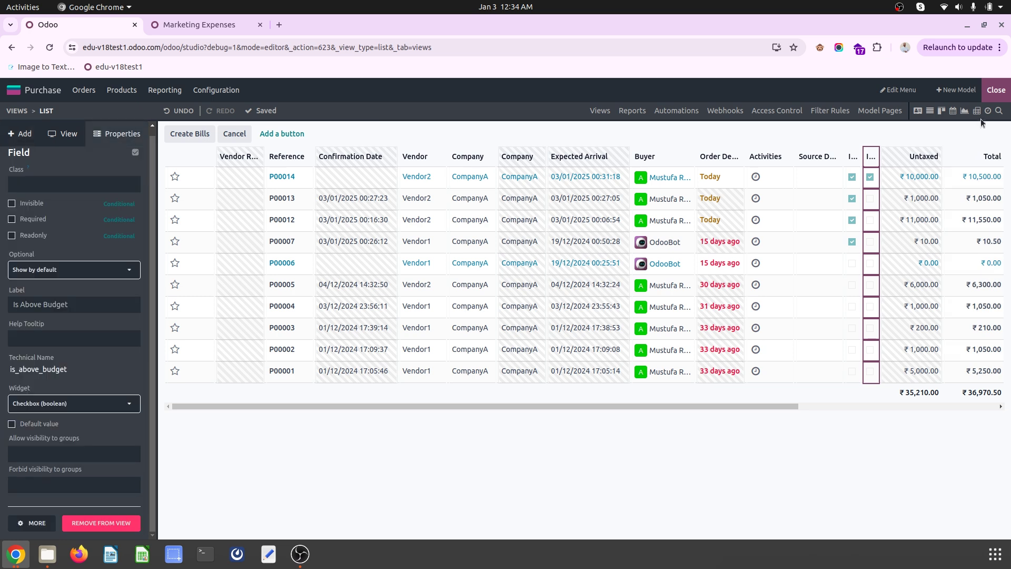
Exit Studio and uncheck Is Analytic in the RFQ list's optional columns.
left_click(995, 90)
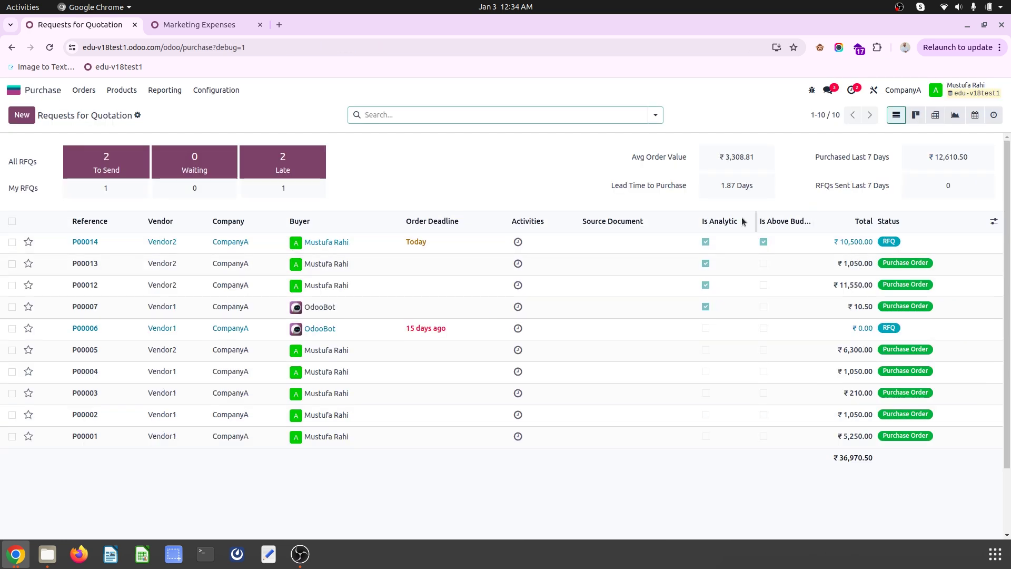
left_click(993, 222)
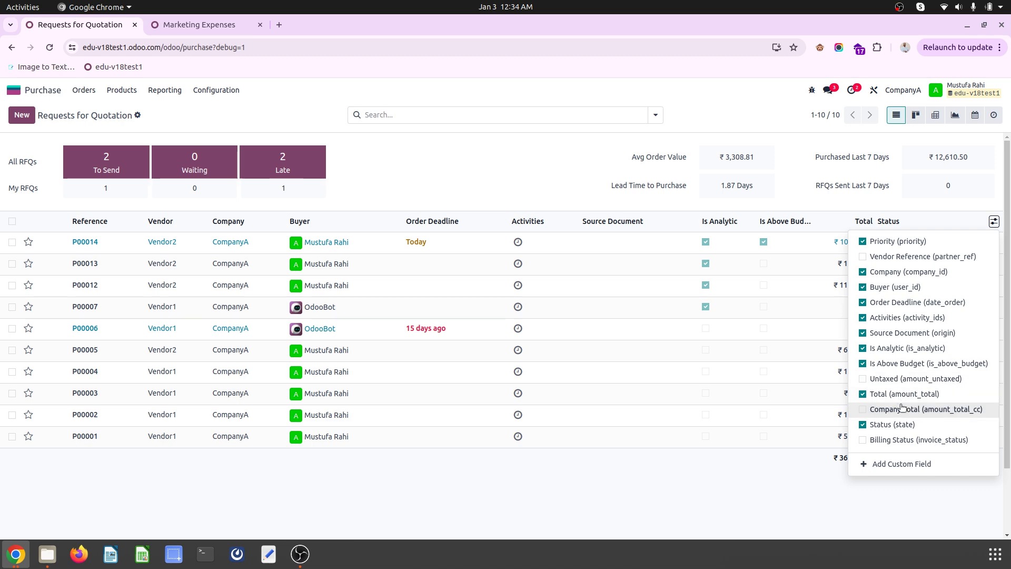
left_click(902, 348)
left_click(684, 126)
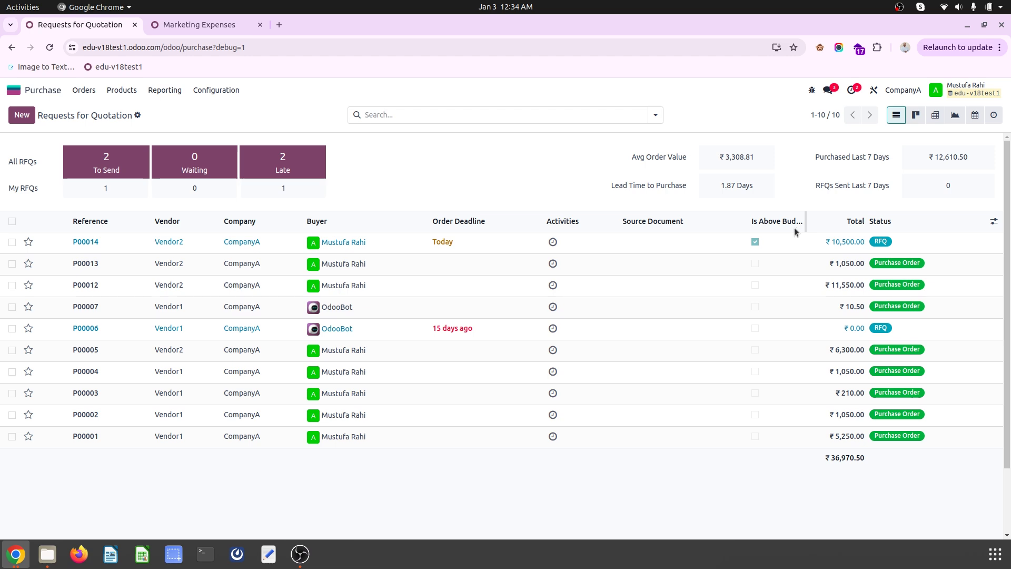
Open P00014's Budget Report: Marketing Expenses 20,000.00 budgeted, 12,000.00 committed.
left_click(690, 247)
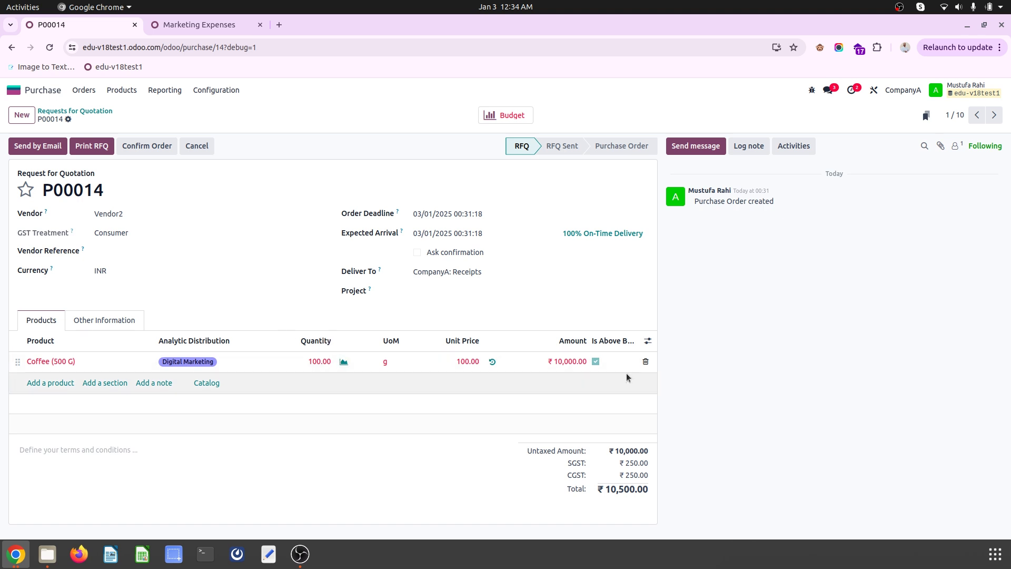
mouse_move(613, 344)
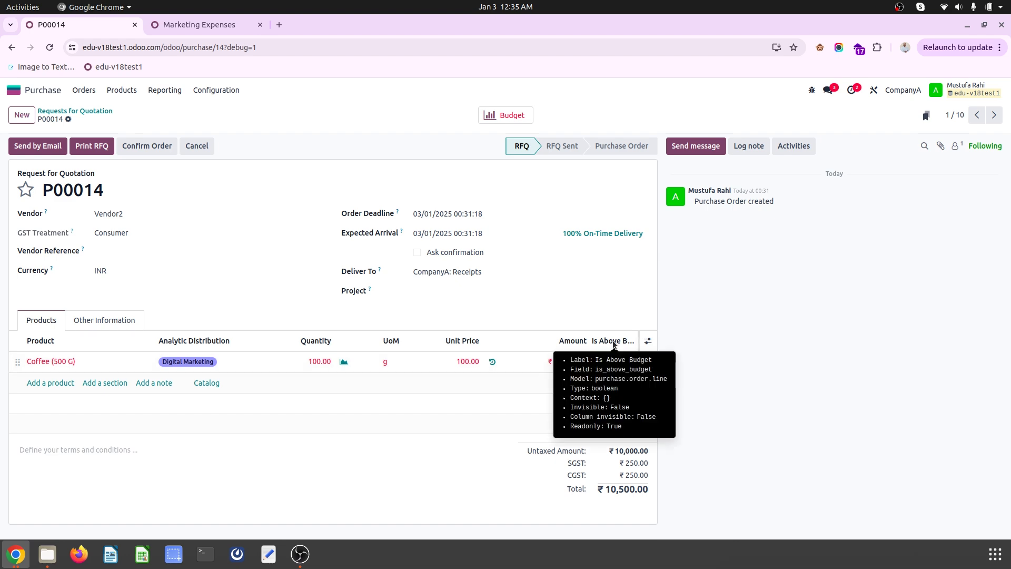
left_click(507, 117)
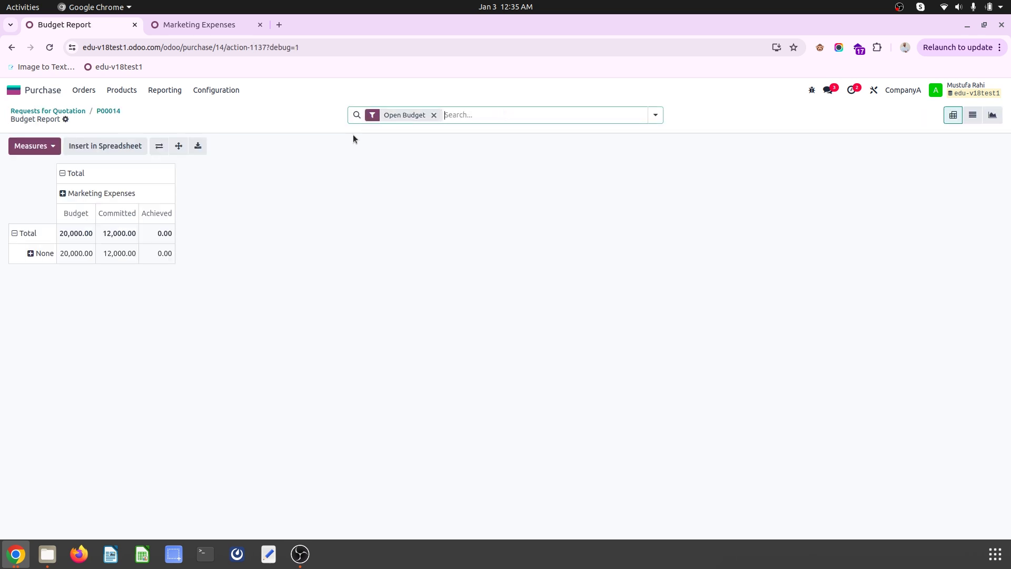
left_click(110, 111)
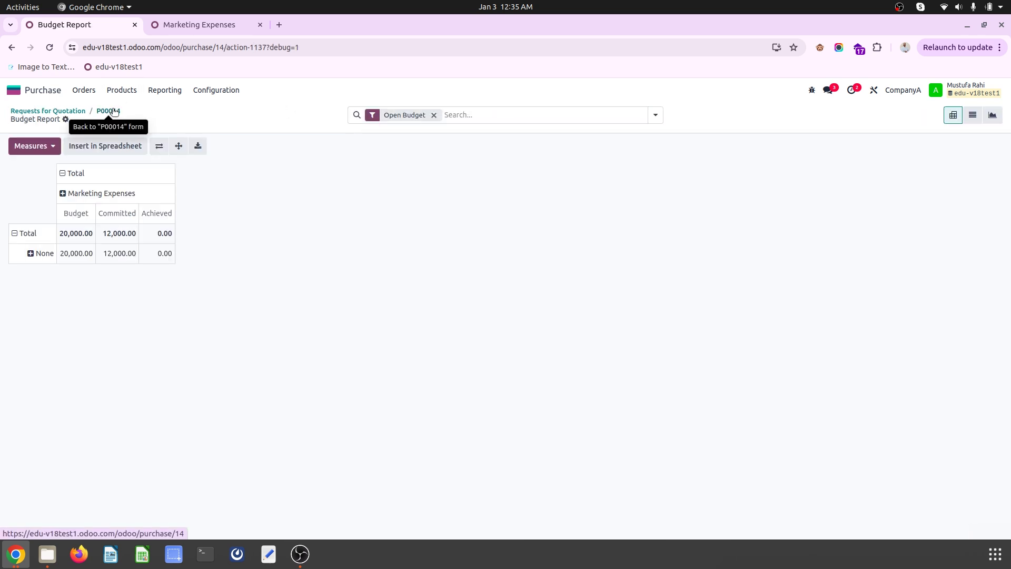
Go back to the Requests for Quotation list and view the Is Above Budget column's field info.
left_click(75, 112)
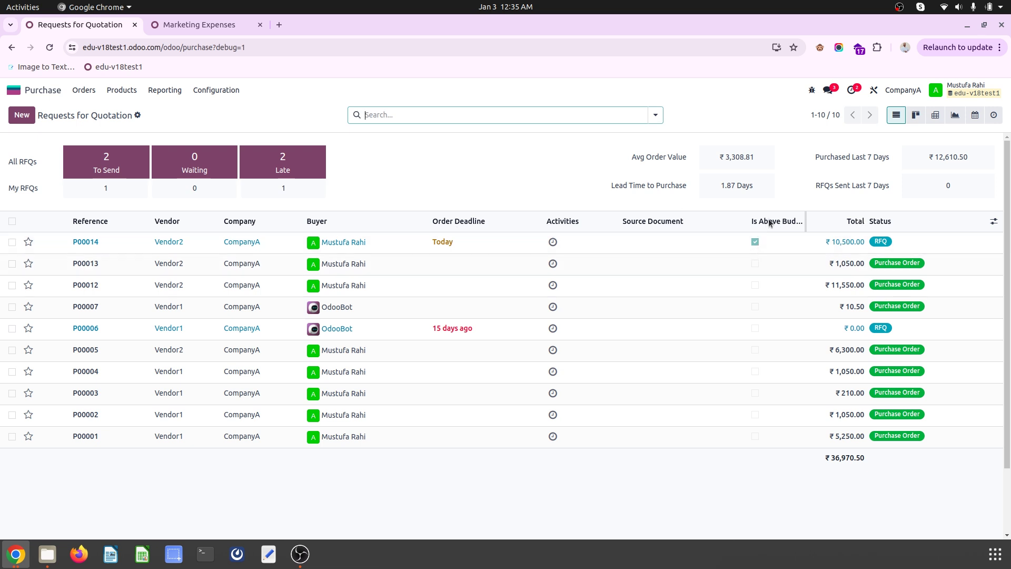
mouse_move(772, 222)
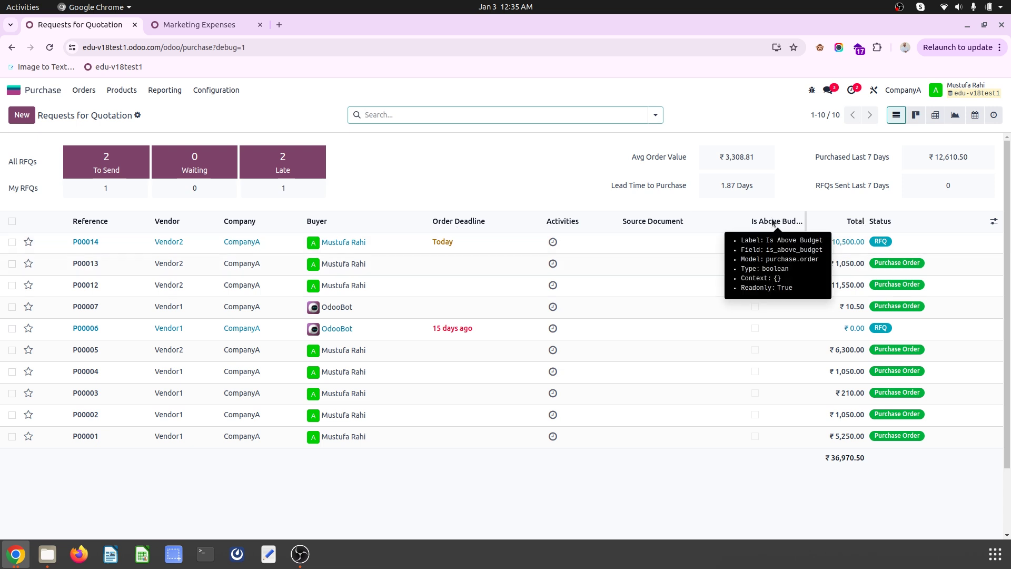